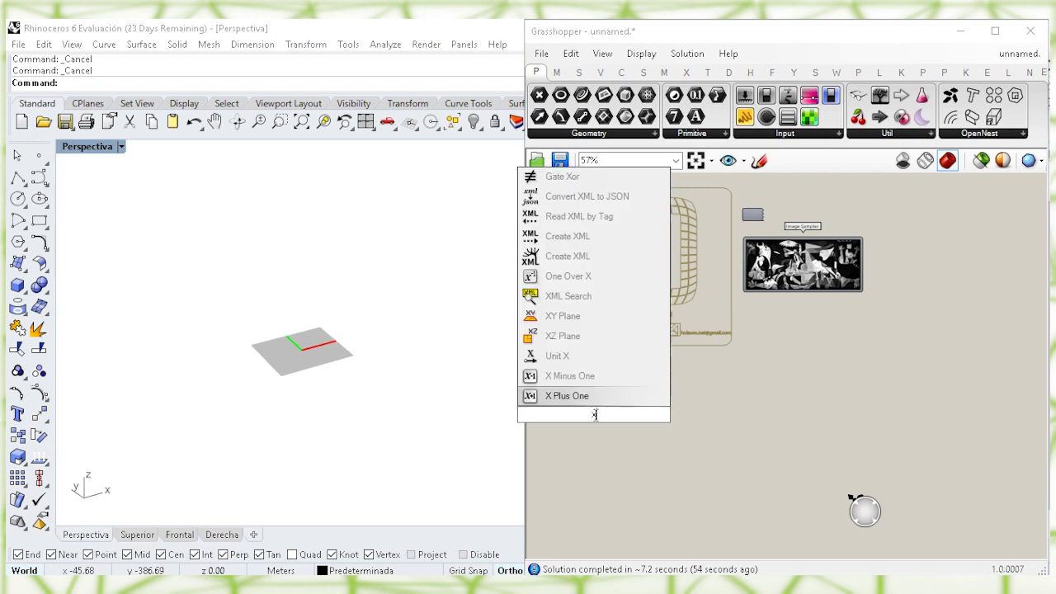
# Add an XZ Plane component to an empty area of the canvas
pyautogui.click(584, 395)
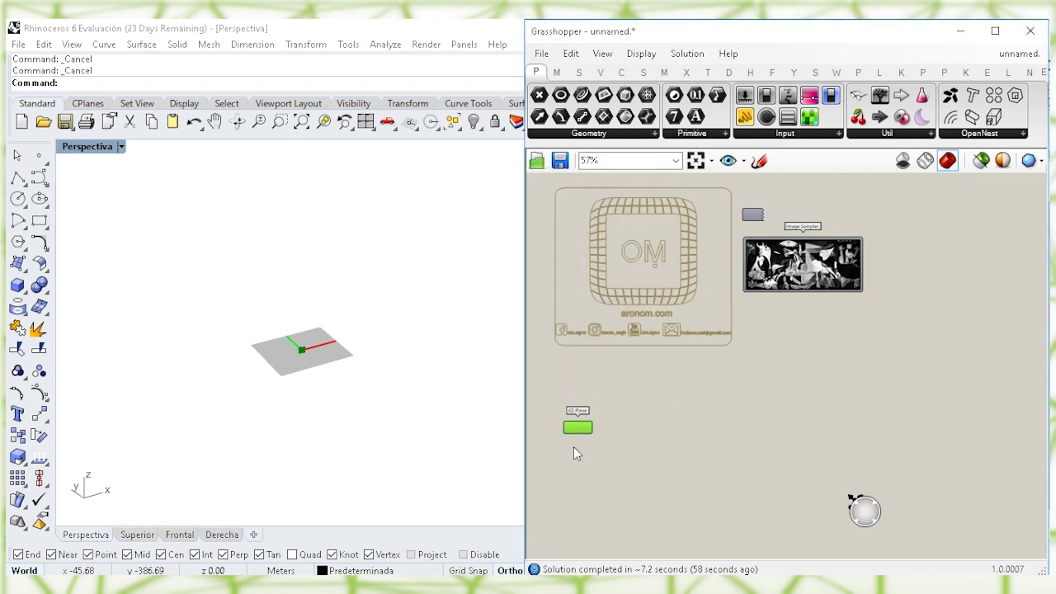
pyautogui.scroll(4, 577, 449)
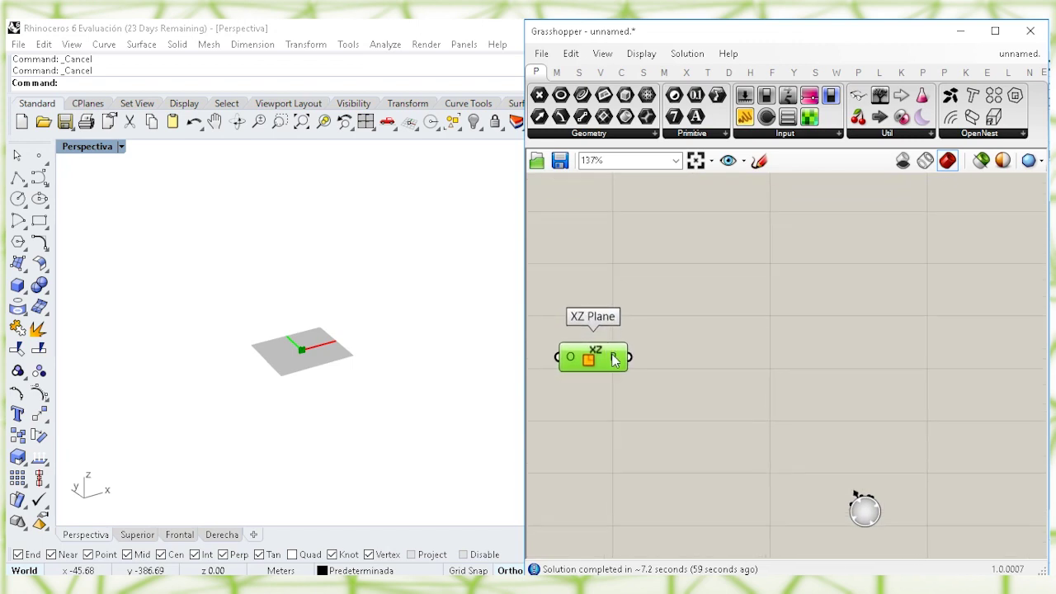
pyautogui.moveTo(613, 358)
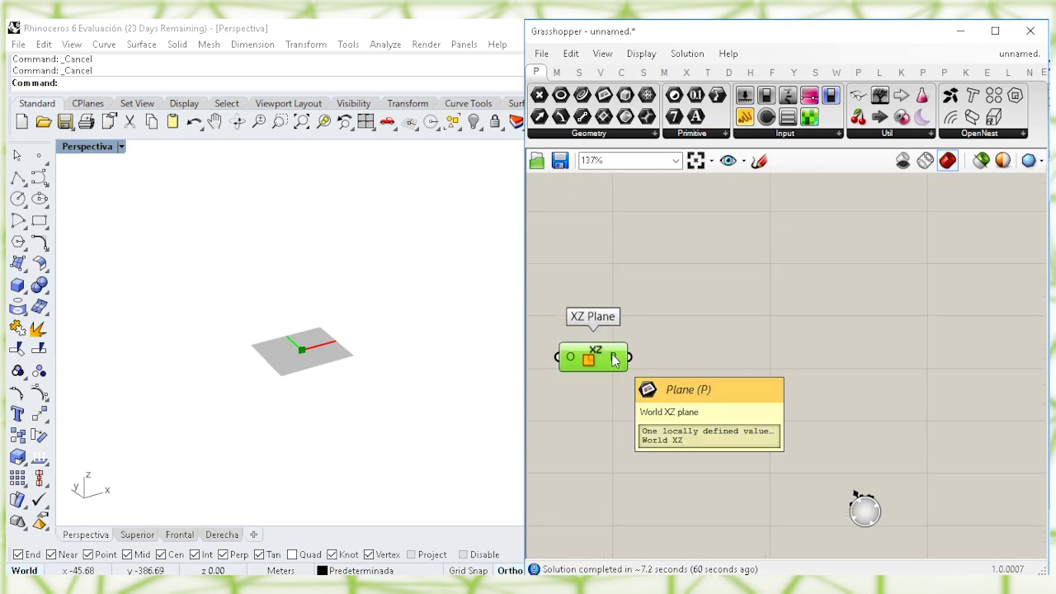
# Add a Plane Surface component and connect the XZ Plane output to its plane input
pyautogui.doubleClick(824, 357)
pyautogui.write('plane')
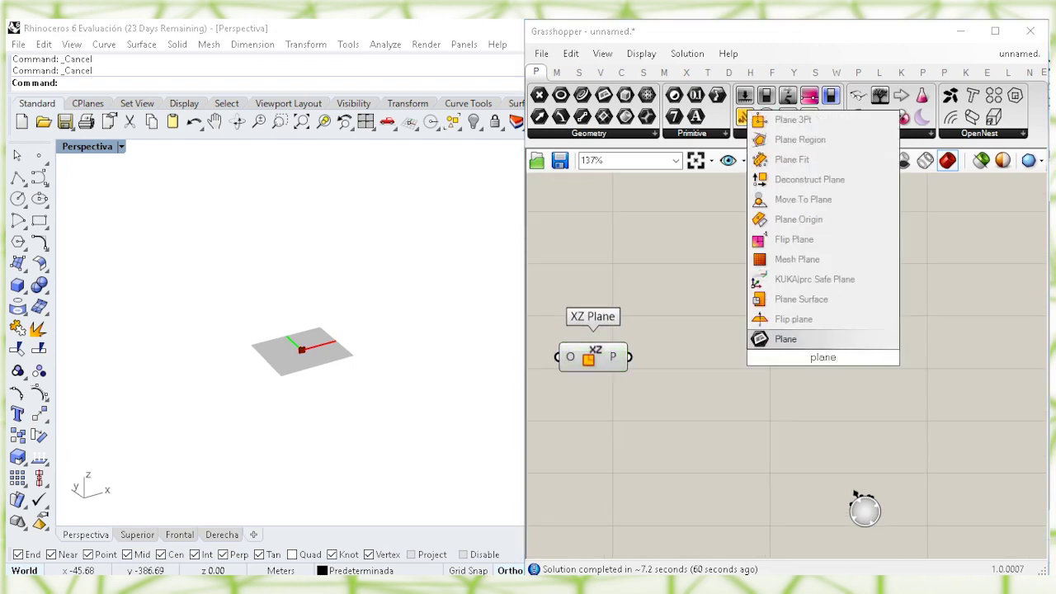
pyautogui.click(805, 303)
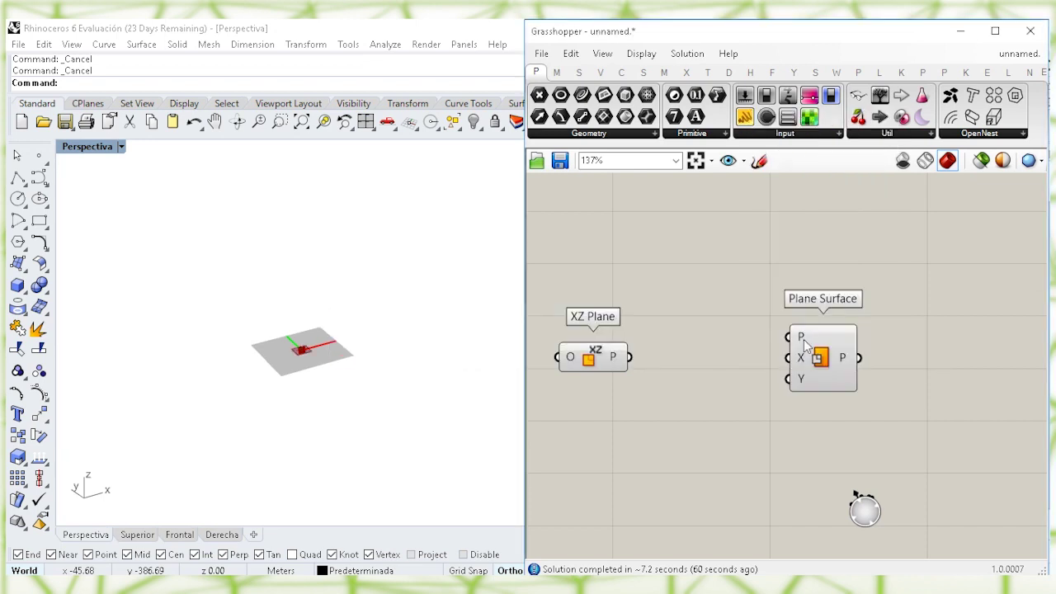
pyautogui.moveTo(799, 338); pyautogui.dragTo(631, 356)
pyautogui.moveTo(804, 363); pyautogui.dragTo(750, 382)
pyautogui.scroll(2, 305, 320)
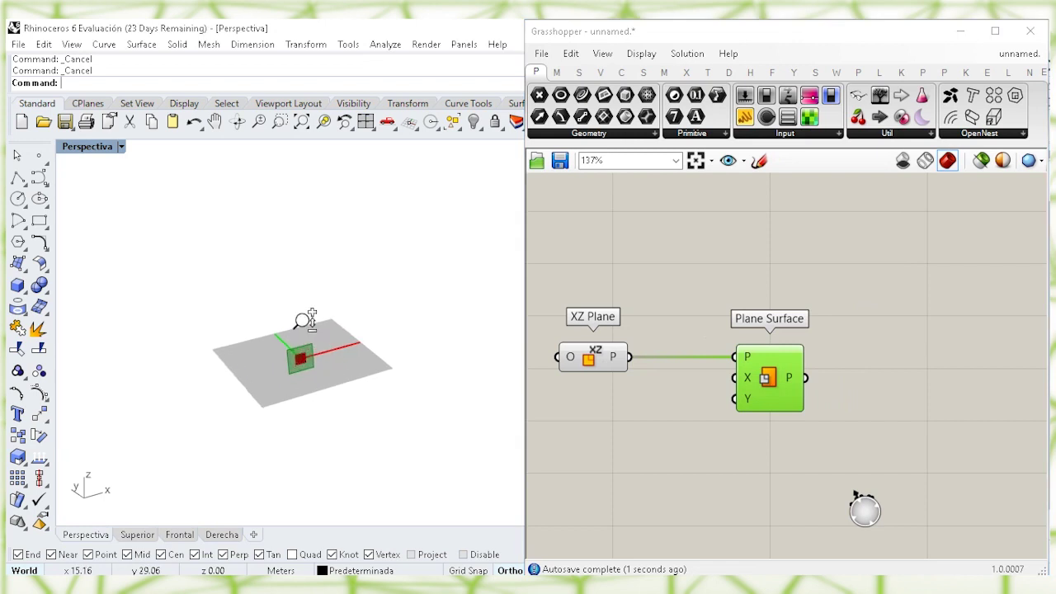
pyautogui.scroll(1, 305, 320)
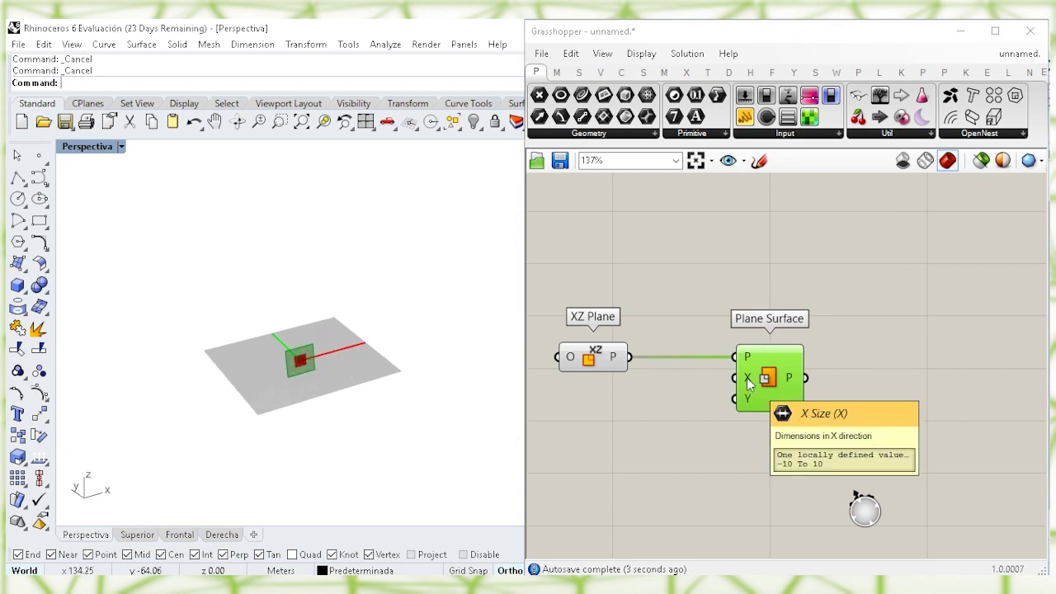
# Create a number slider set to 1920 and connect it to the Plane Surface's X size, spacing the components apart
pyautogui.click(604, 399)
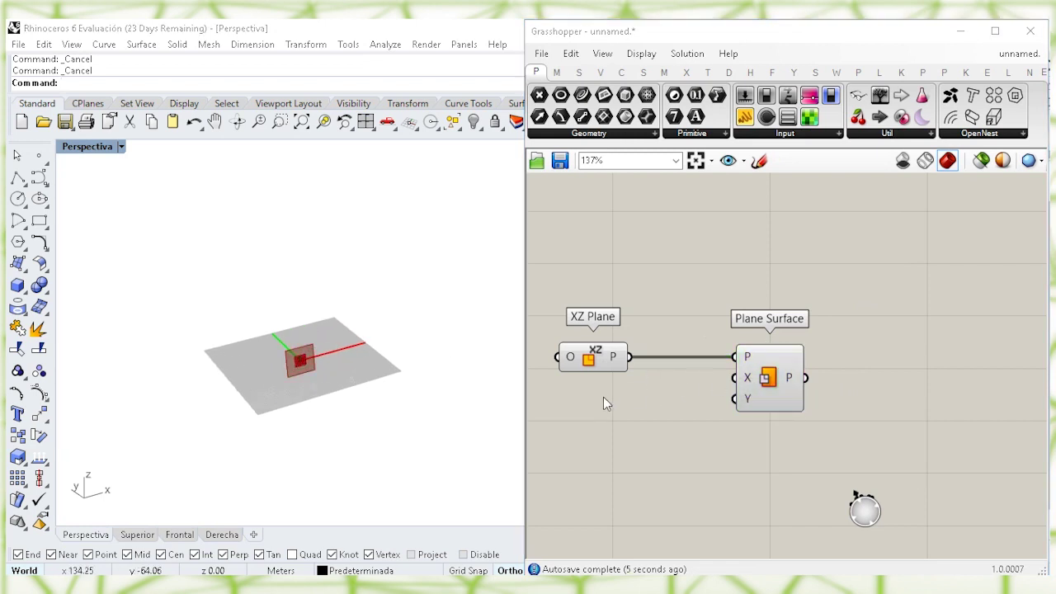
pyautogui.doubleClick(603, 397)
pyautogui.write('192')
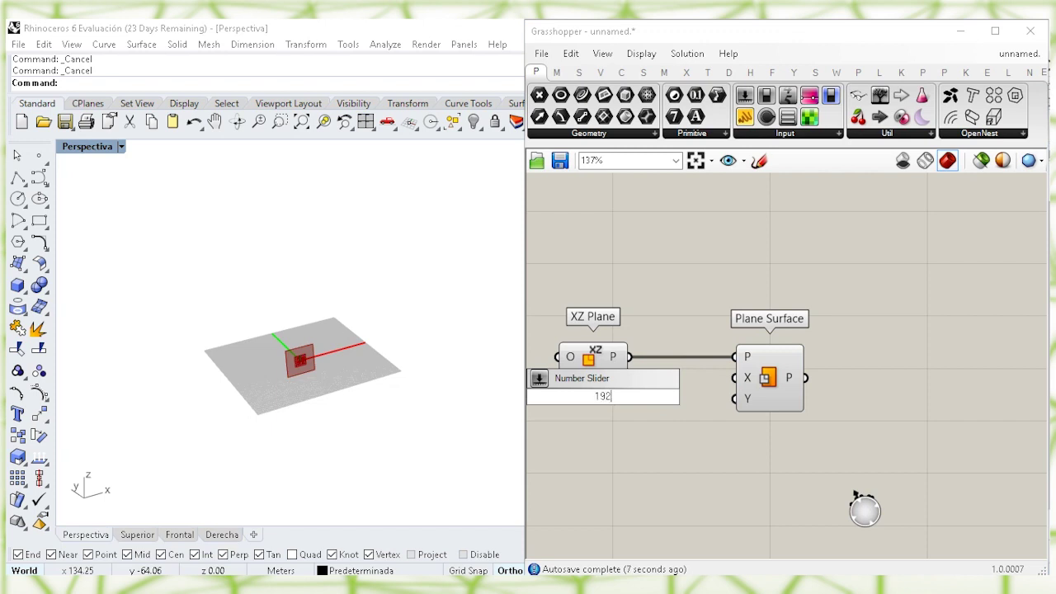
pyautogui.write('0')
pyautogui.press('Return')
pyautogui.moveTo(736, 378); pyautogui.dragTo(705, 404)
pyautogui.moveTo(769, 383); pyautogui.dragTo(889, 383)
pyautogui.moveTo(674, 403); pyautogui.dragTo(707, 396)
pyautogui.click(695, 437)
pyautogui.moveTo(280, 326); pyautogui.dragTo(320, 329, button='right')
pyautogui.click(700, 458)
pyautogui.click(686, 388)
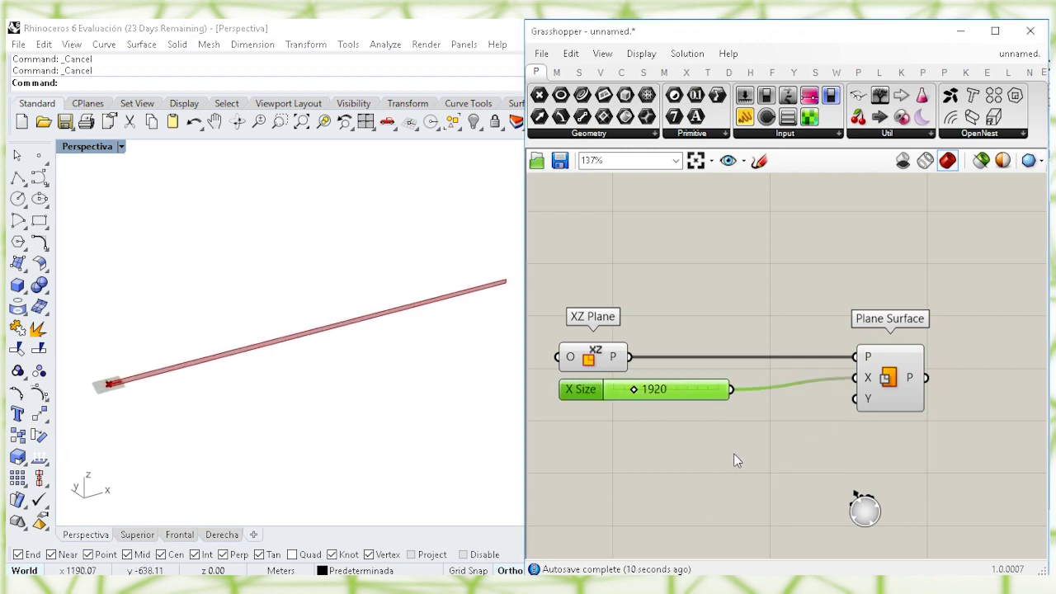
# Create a number slider set to 720, align it below the 1920 slider and connect it to the Plane Surface's Y size
pyautogui.click(698, 446)
pyautogui.doubleClick(698, 450)
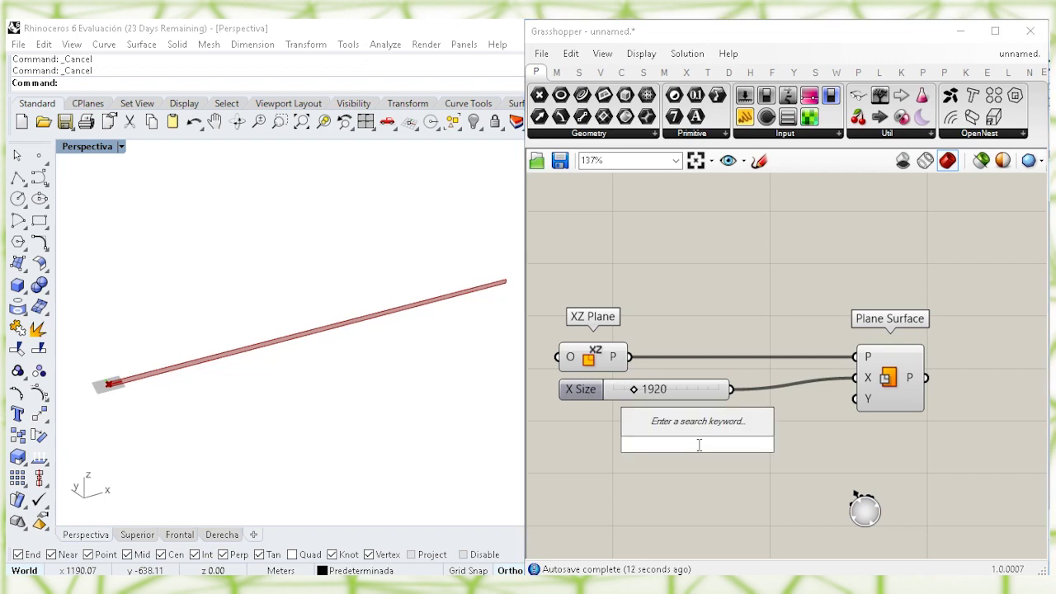
pyautogui.write('720')
pyautogui.press('Return')
pyautogui.click(697, 444)
pyautogui.moveTo(672, 437); pyautogui.dragTo(635, 417)
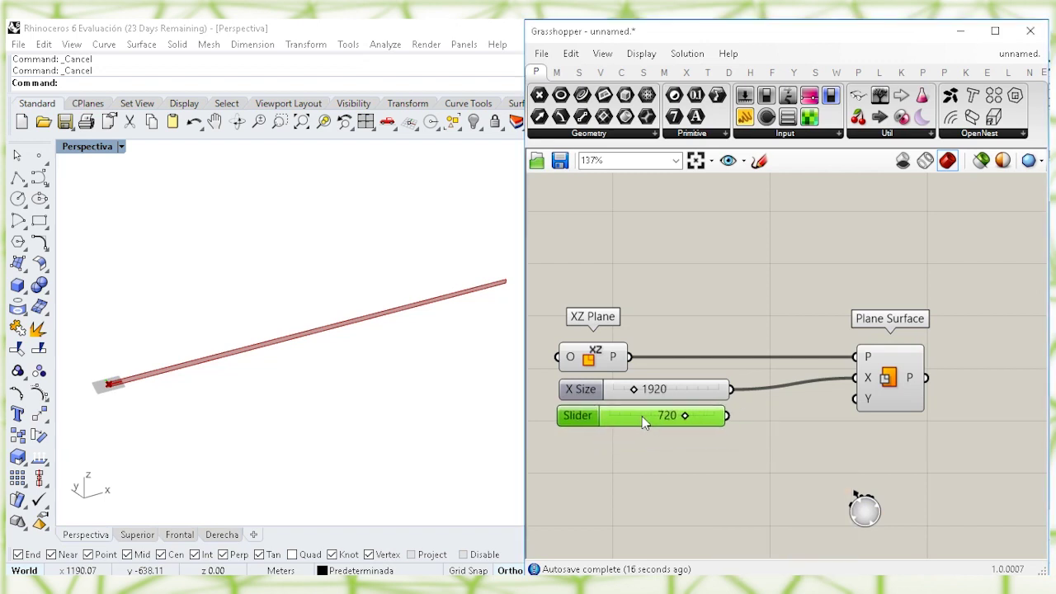
pyautogui.click(738, 435)
pyautogui.moveTo(731, 416); pyautogui.dragTo(856, 400)
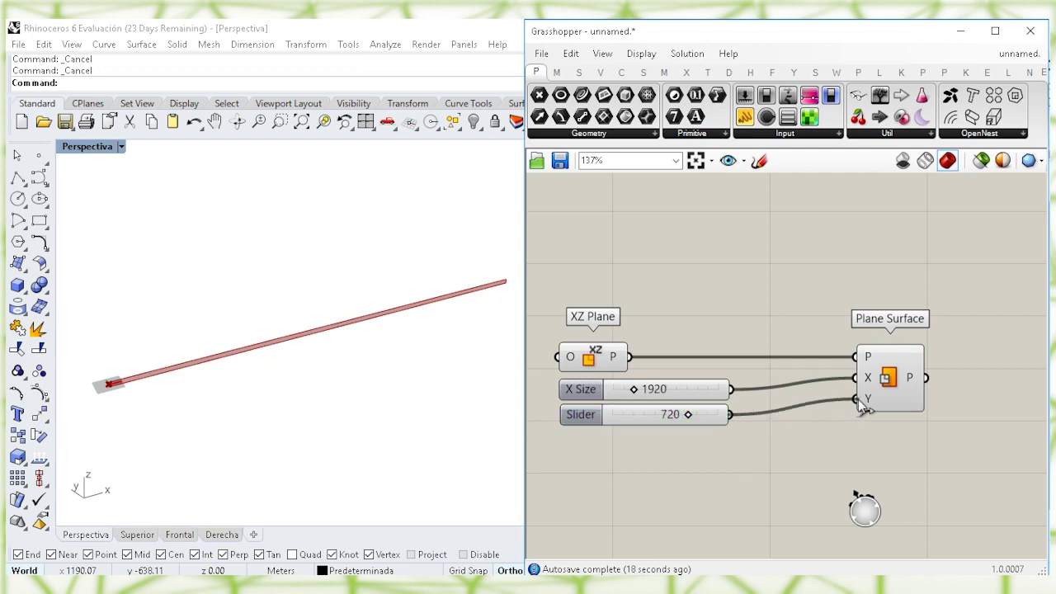
pyautogui.click(891, 369)
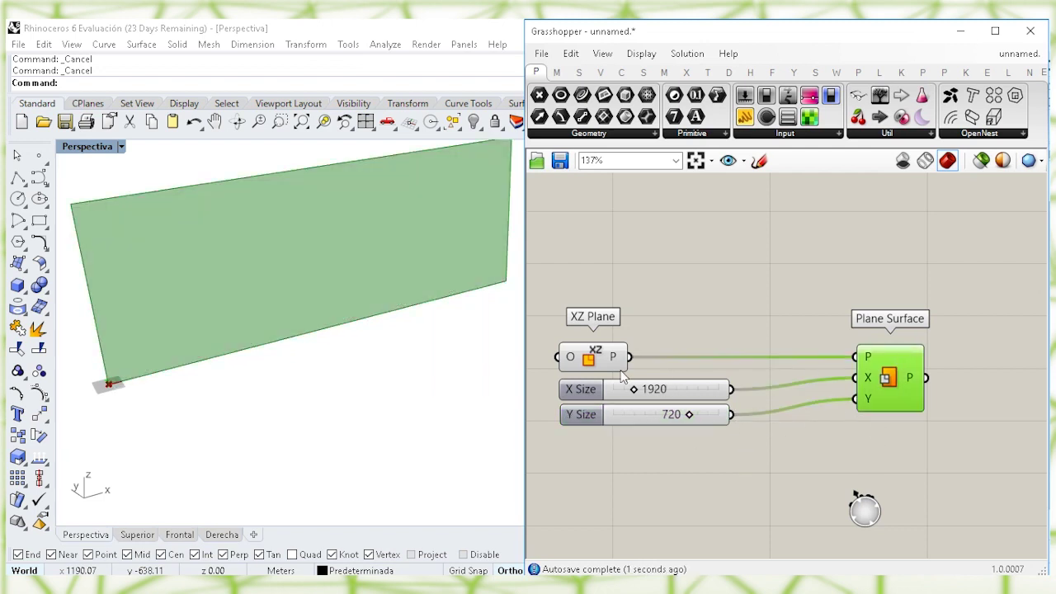
pyautogui.moveTo(346, 382); pyautogui.dragTo(297, 405, button='right')
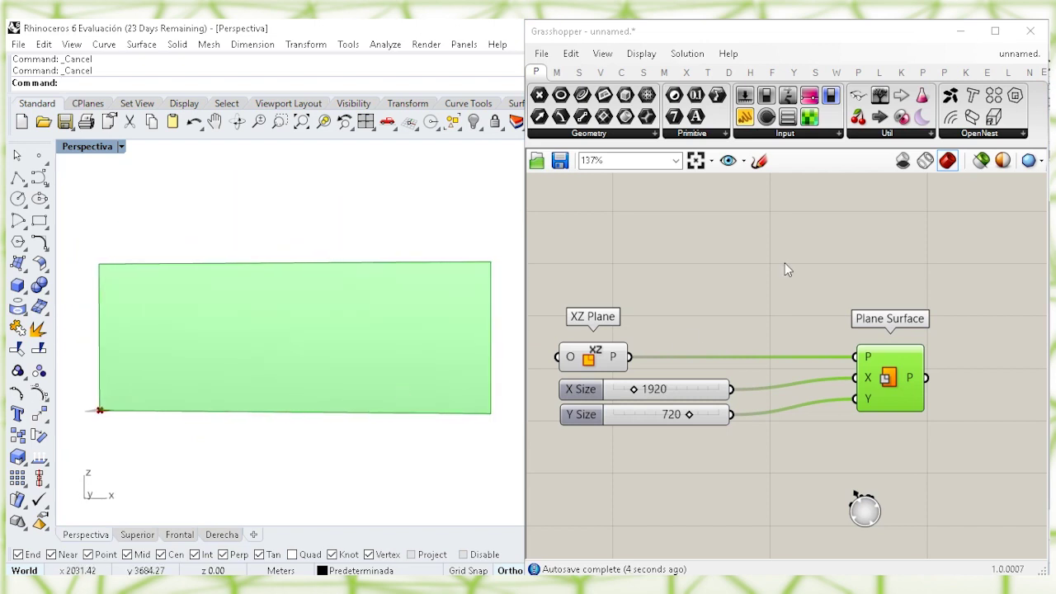
# Add a Divide Surface component beside the Plane Surface component
pyautogui.click(930, 373)
pyautogui.moveTo(931, 368); pyautogui.dragTo(853, 371, button='right')
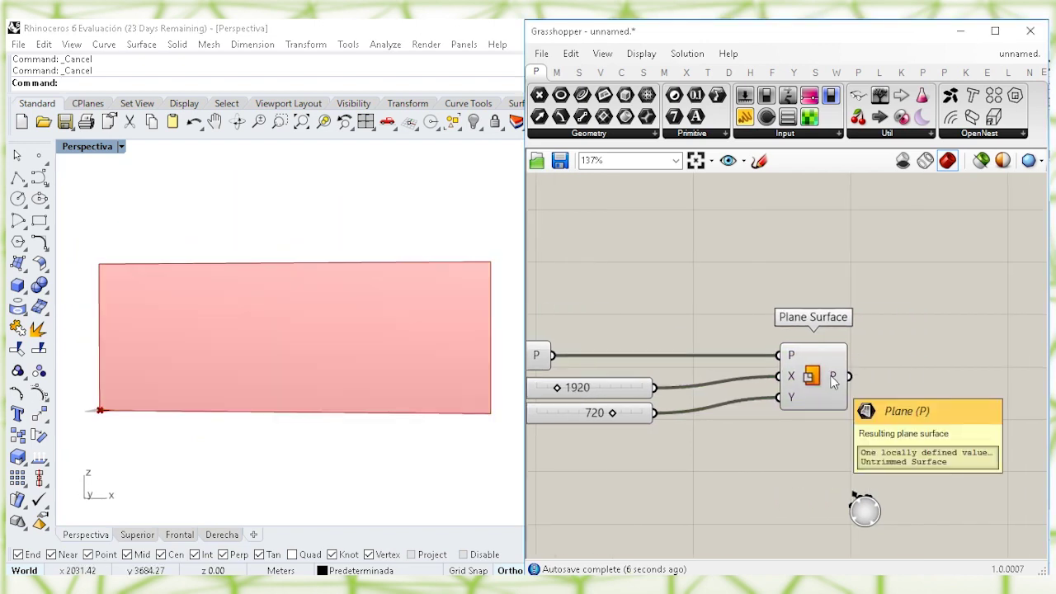
pyautogui.doubleClick(940, 357)
pyautogui.write('divi')
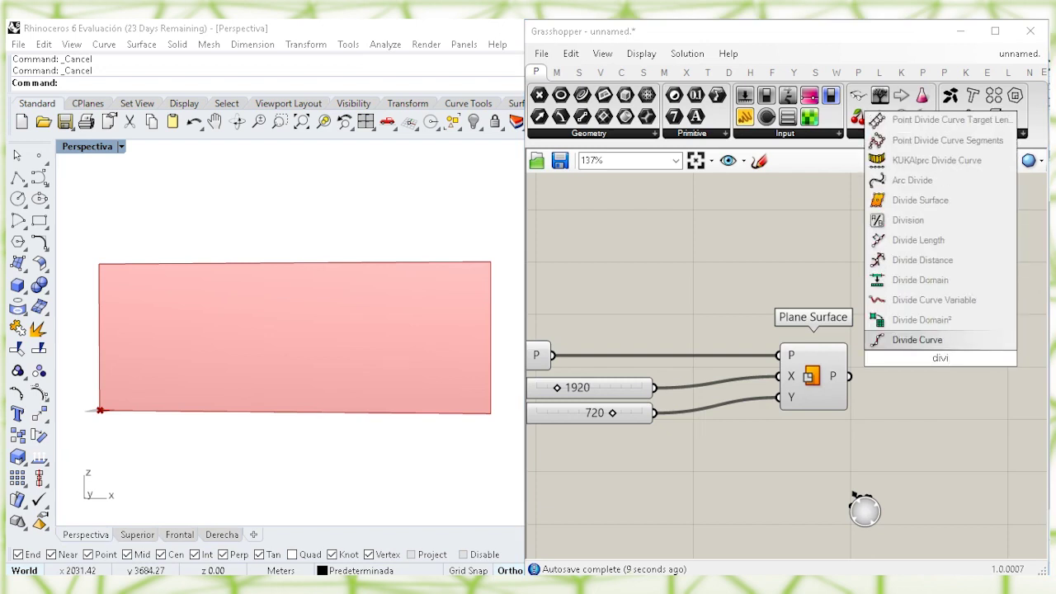
pyautogui.click(938, 201)
pyautogui.click(908, 317)
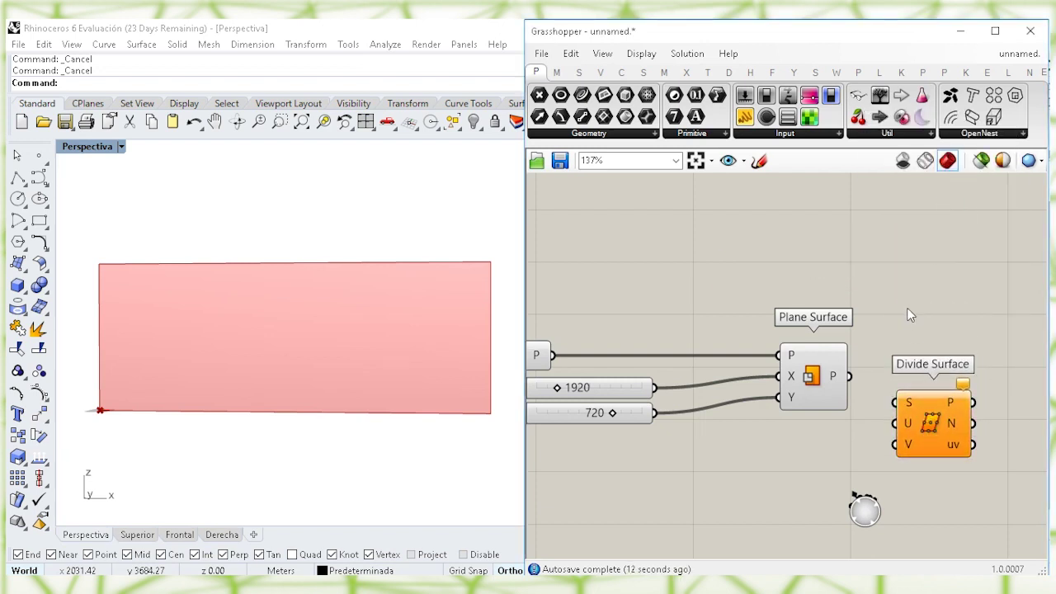
# Reparameterize the Divide Surface's S input and connect the Plane Surface output to it
pyautogui.rightClick(908, 404)
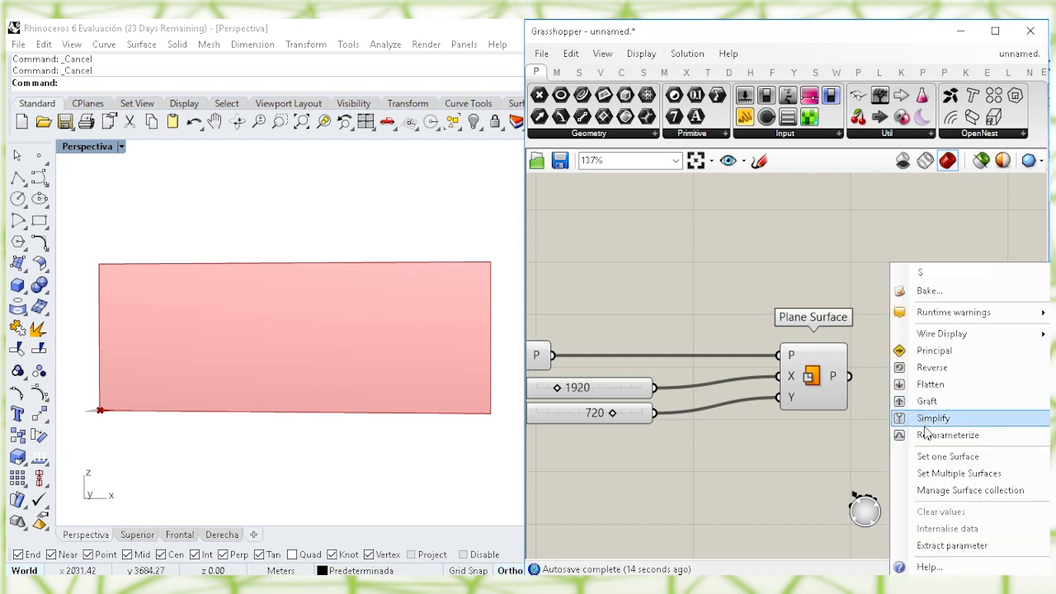
pyautogui.click(930, 435)
pyautogui.moveTo(852, 379); pyautogui.dragTo(885, 403)
pyautogui.moveTo(953, 421); pyautogui.dragTo(930, 448)
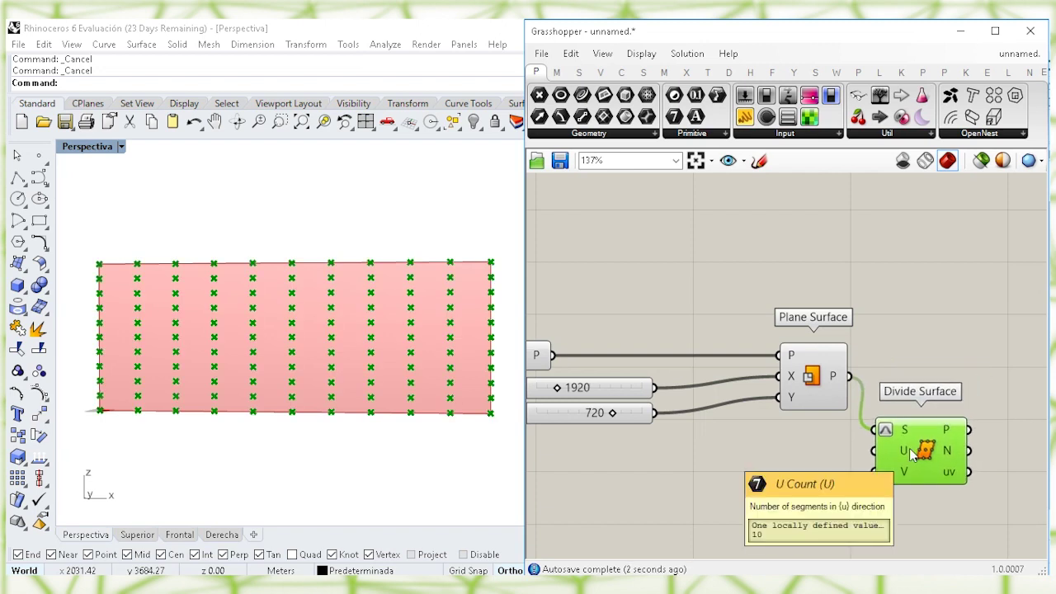
pyautogui.moveTo(902, 474)
# Add a Division component below the sliders and connect the 1920 slider to its A input
pyautogui.moveTo(690, 449); pyautogui.dragTo(729, 420, button='right')
pyautogui.click(729, 419)
pyautogui.click(673, 368)
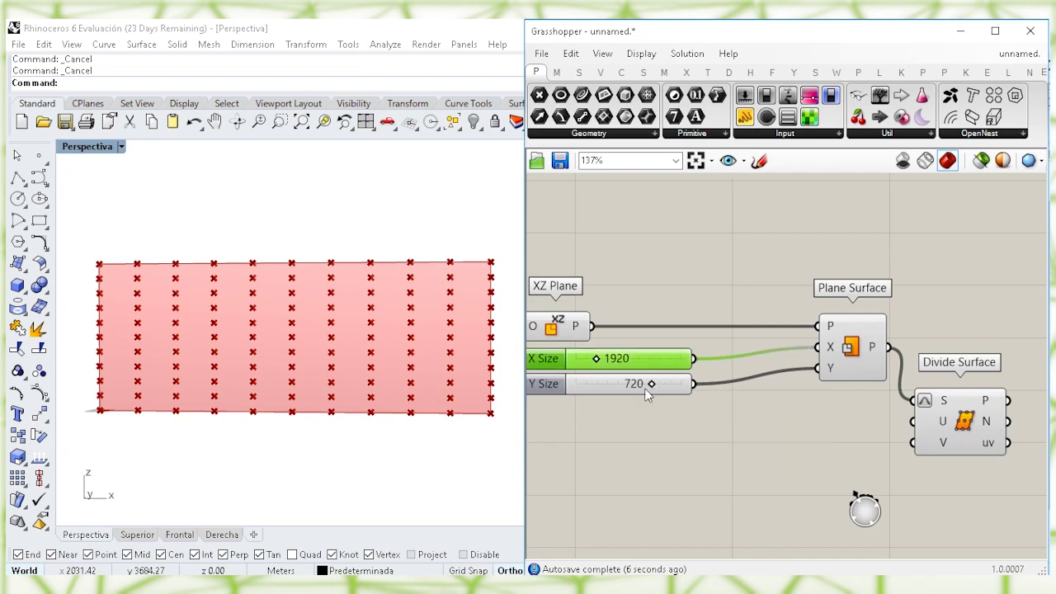
pyautogui.doubleClick(599, 421)
pyautogui.write('divi')
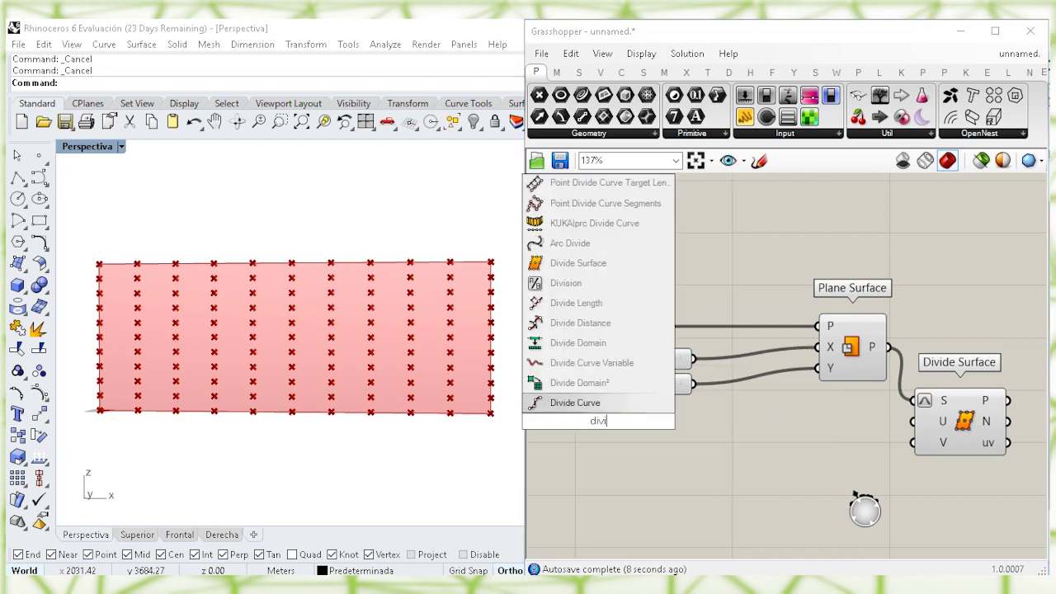
pyautogui.click(568, 283)
pyautogui.moveTo(602, 440); pyautogui.dragTo(741, 474)
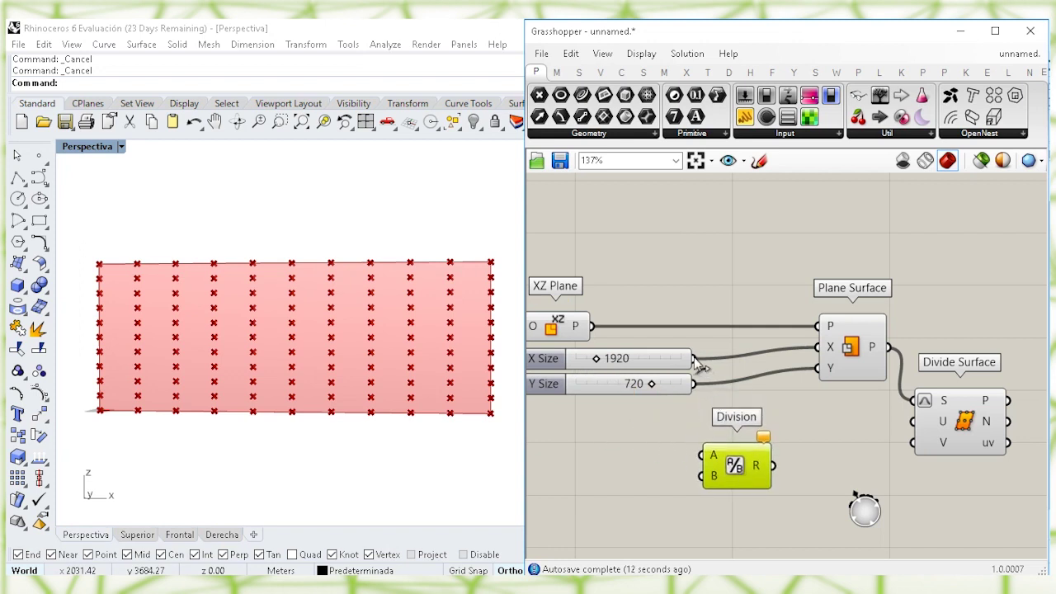
pyautogui.moveTo(697, 366); pyautogui.dragTo(754, 464)
pyautogui.moveTo(730, 464); pyautogui.dragTo(767, 438, button='right')
pyautogui.click(580, 447)
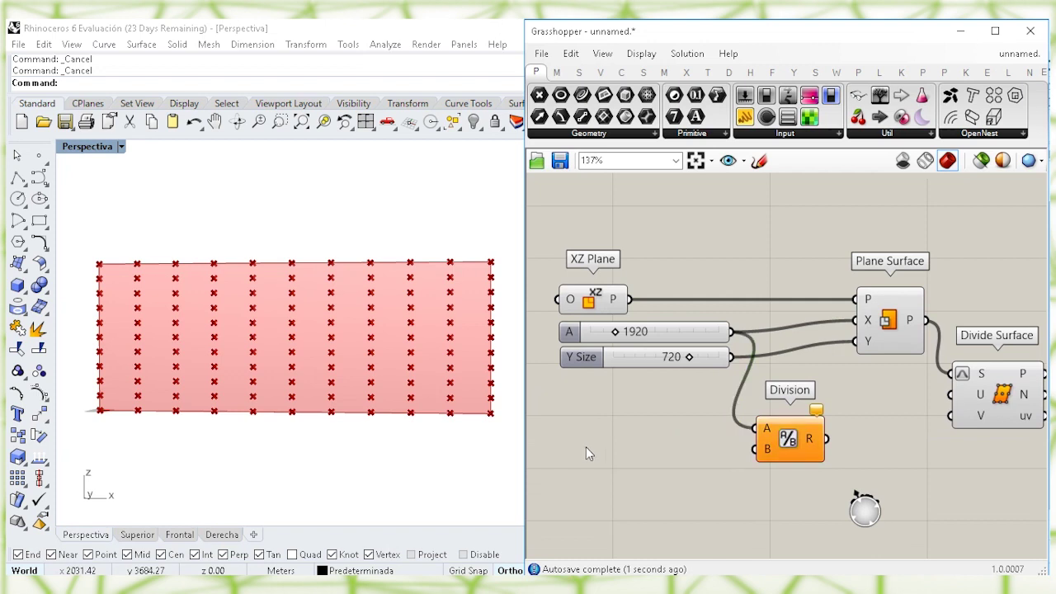
# Create a panel containing 4 and connect it to the Division component's B input
pyautogui.doubleClick(637, 446)
pyautogui.write('4')
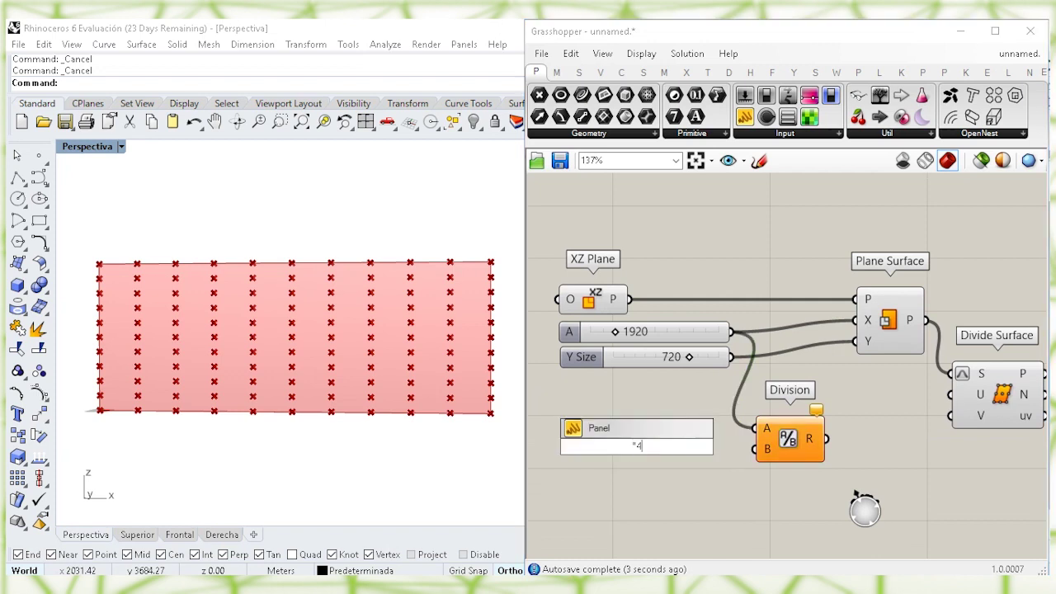
pyautogui.press('Return')
pyautogui.moveTo(757, 450); pyautogui.dragTo(660, 477)
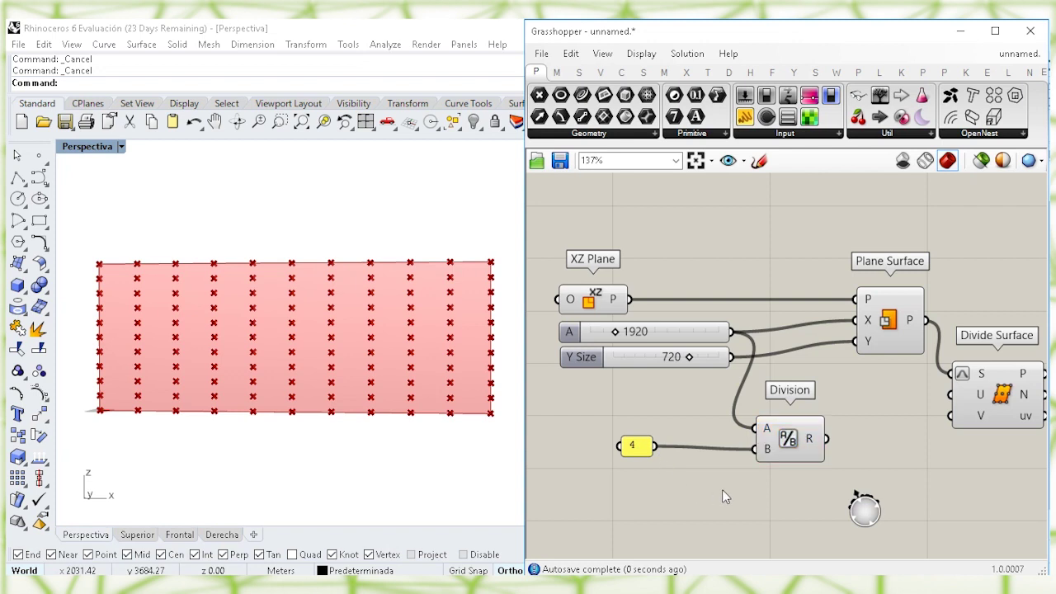
pyautogui.moveTo(721, 489); pyautogui.dragTo(715, 456, button='right')
pyautogui.scroll(1, 716, 456)
pyautogui.moveTo(620, 415); pyautogui.dragTo(619, 423)
pyautogui.click(775, 422)
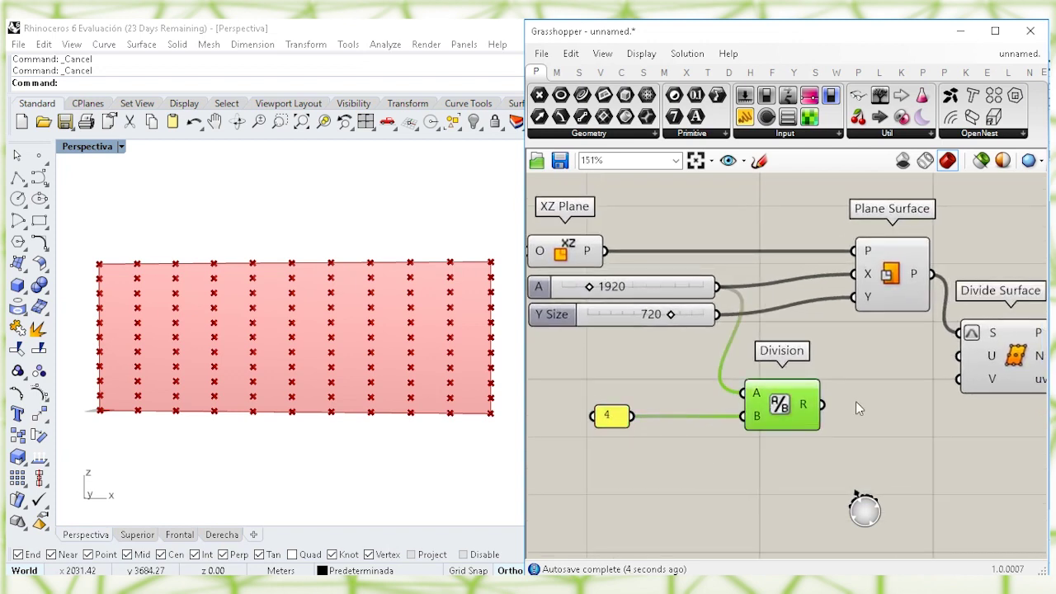
# Move Divide Surface lower and connect the Division result to its U count
pyautogui.moveTo(951, 394); pyautogui.dragTo(834, 389, button='right')
pyautogui.click(906, 372)
pyautogui.moveTo(906, 372); pyautogui.dragTo(906, 412)
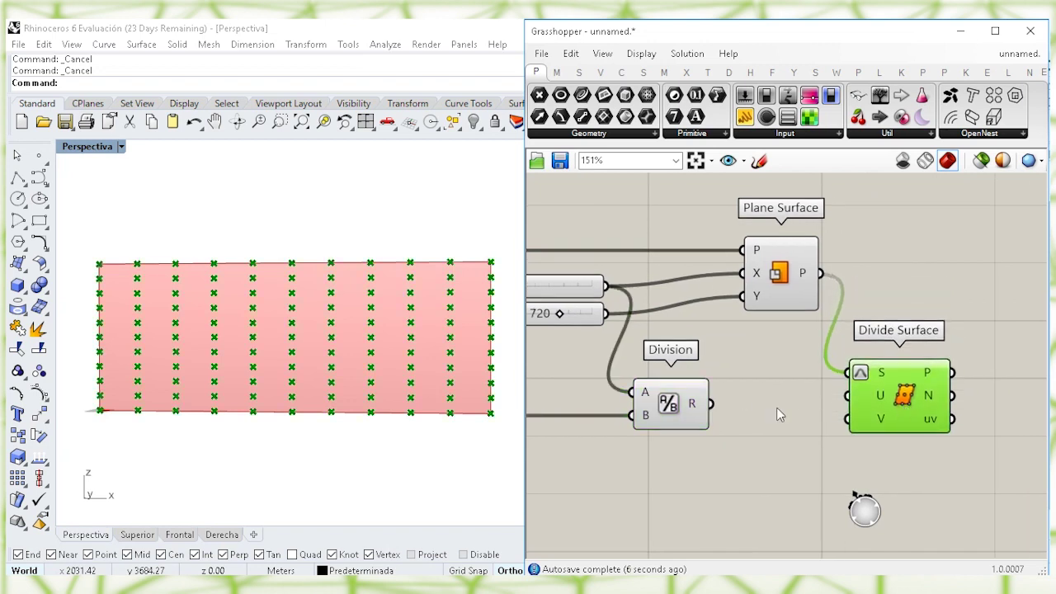
pyautogui.moveTo(714, 409); pyautogui.dragTo(846, 409)
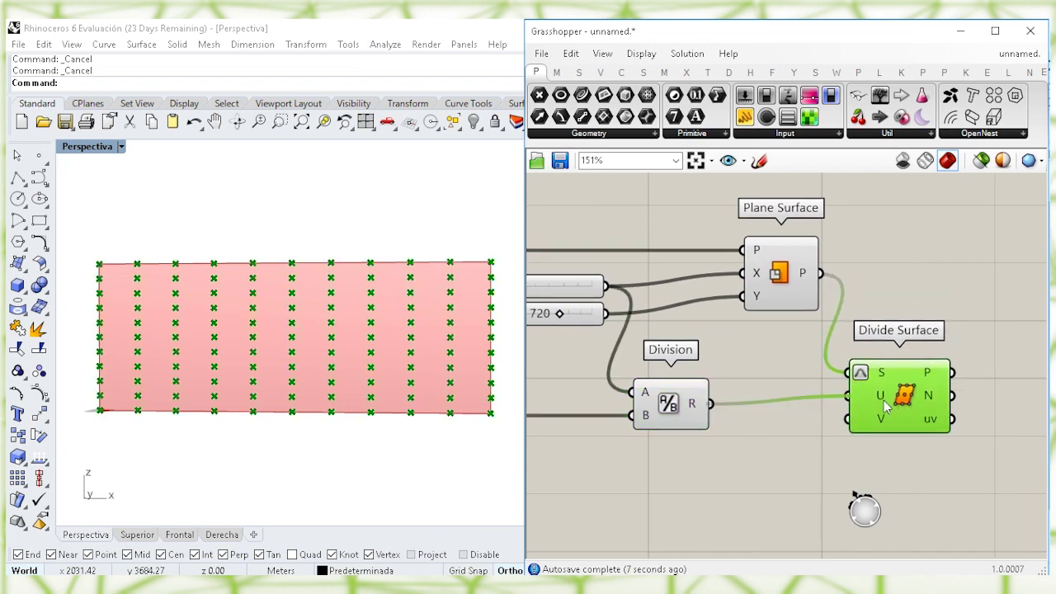
pyautogui.moveTo(897, 399); pyautogui.dragTo(896, 407)
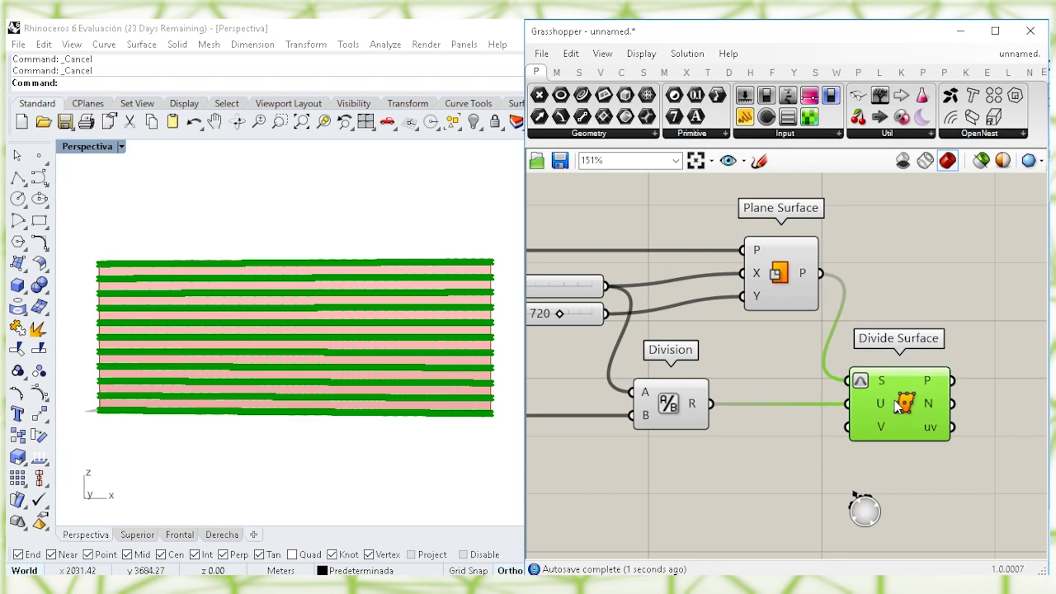
# Duplicate the Division component below the original, with the panel value 4 as its B input
pyautogui.moveTo(669, 407); pyautogui.dragTo(760, 391, button='right')
pyautogui.click(754, 390)
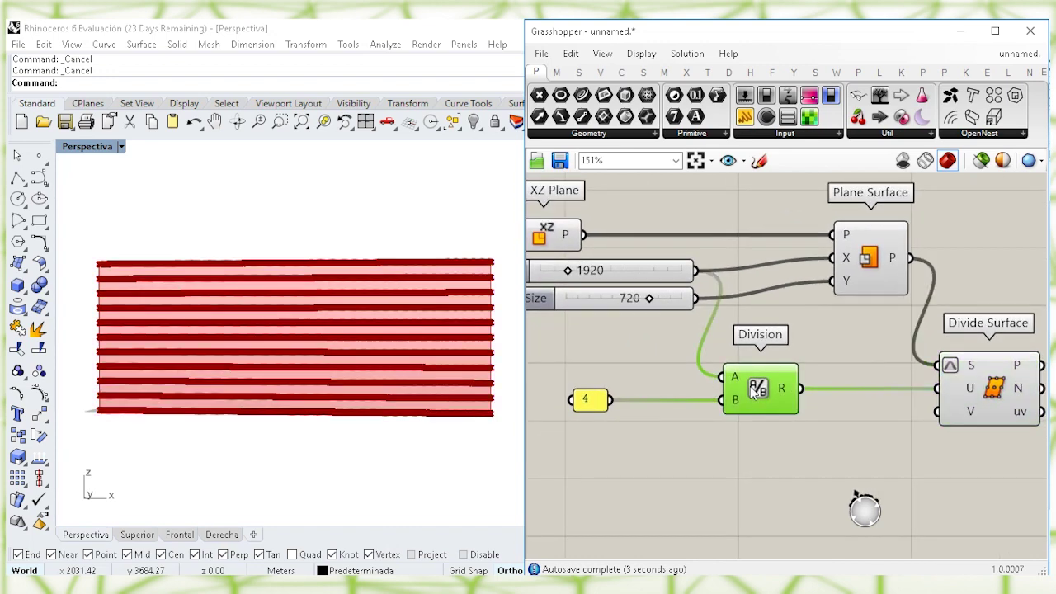
pyautogui.click(626, 302)
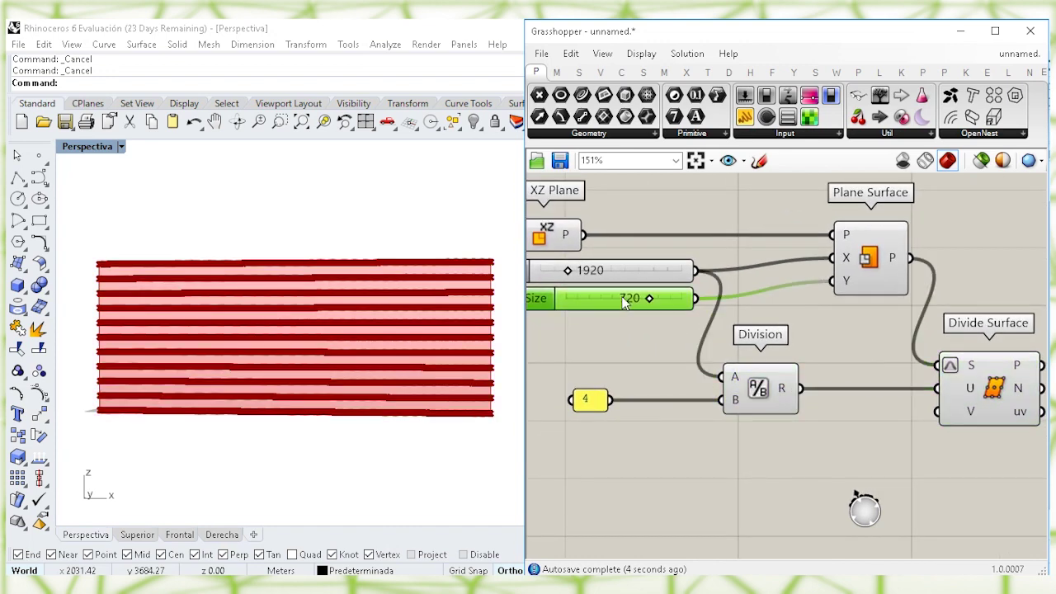
pyautogui.click(757, 388)
pyautogui.keyDown('alt'); pyautogui.moveTo(757, 387); pyautogui.dragTo(696, 274); pyautogui.keyUp('alt')
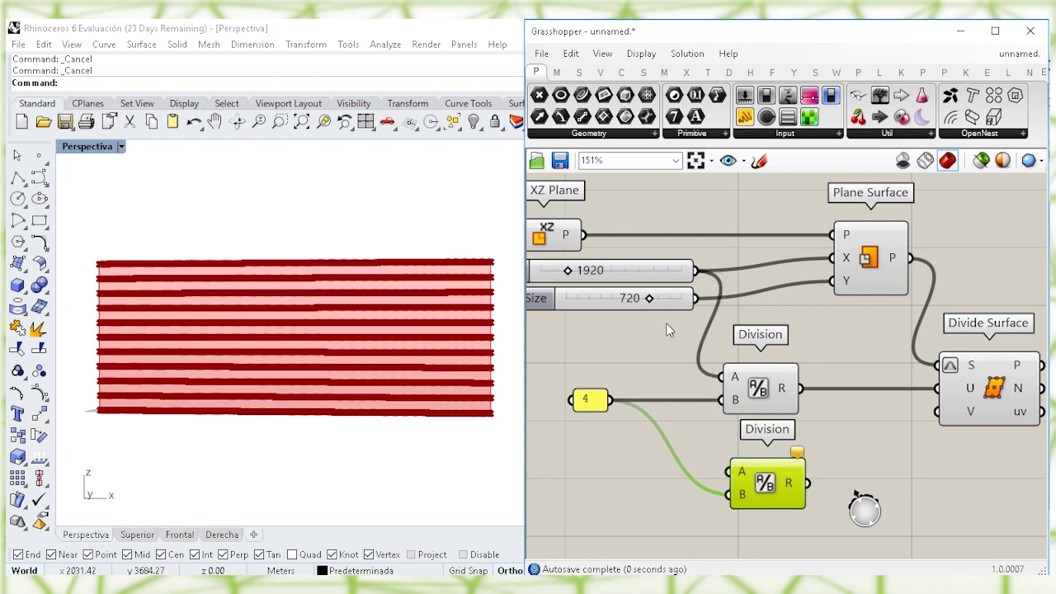
# Connect the 720 slider to the copied Division's A input and that Division's result to the Divide Surface's V count
pyautogui.click(678, 298)
pyautogui.moveTo(695, 298); pyautogui.dragTo(726, 472)
pyautogui.click(888, 441)
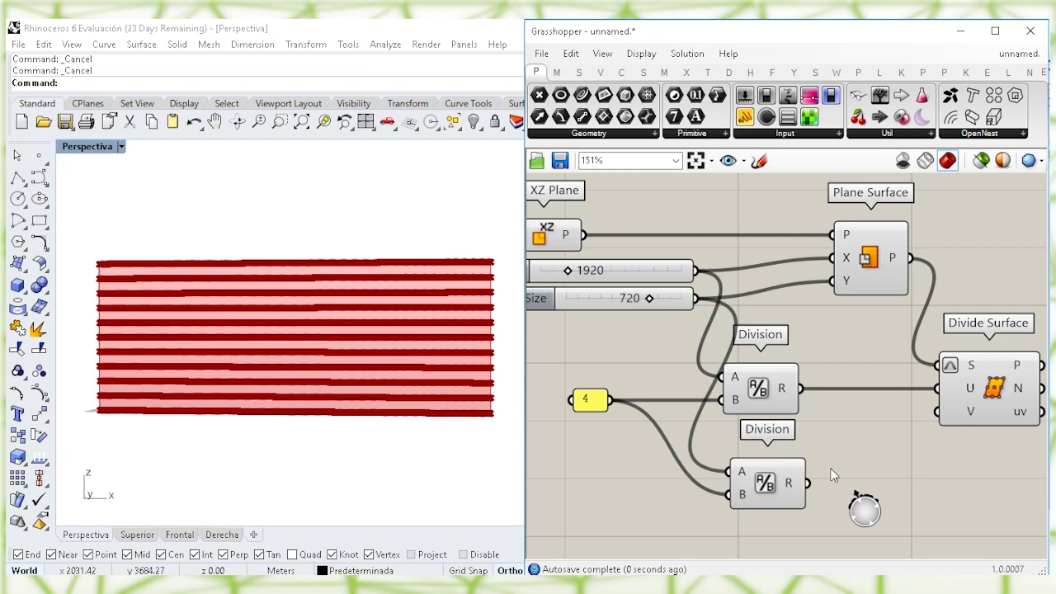
pyautogui.moveTo(942, 441); pyautogui.dragTo(900, 405, button='right')
pyautogui.moveTo(889, 394); pyautogui.dragTo(757, 464)
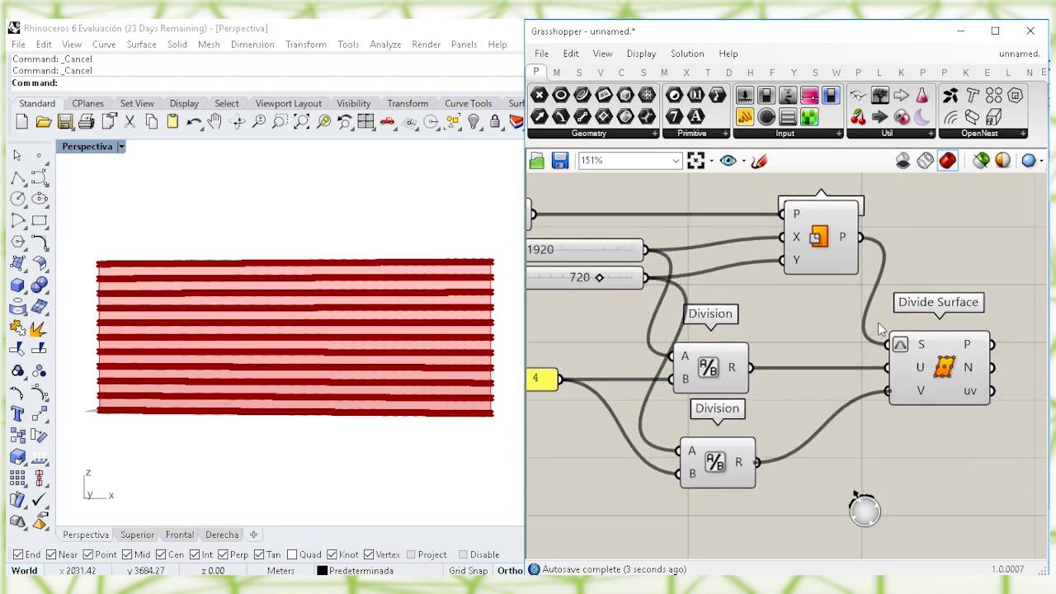
# Move the Image Sampler down the canvas so it sits above and beside the Divide Surface component
pyautogui.click(970, 350)
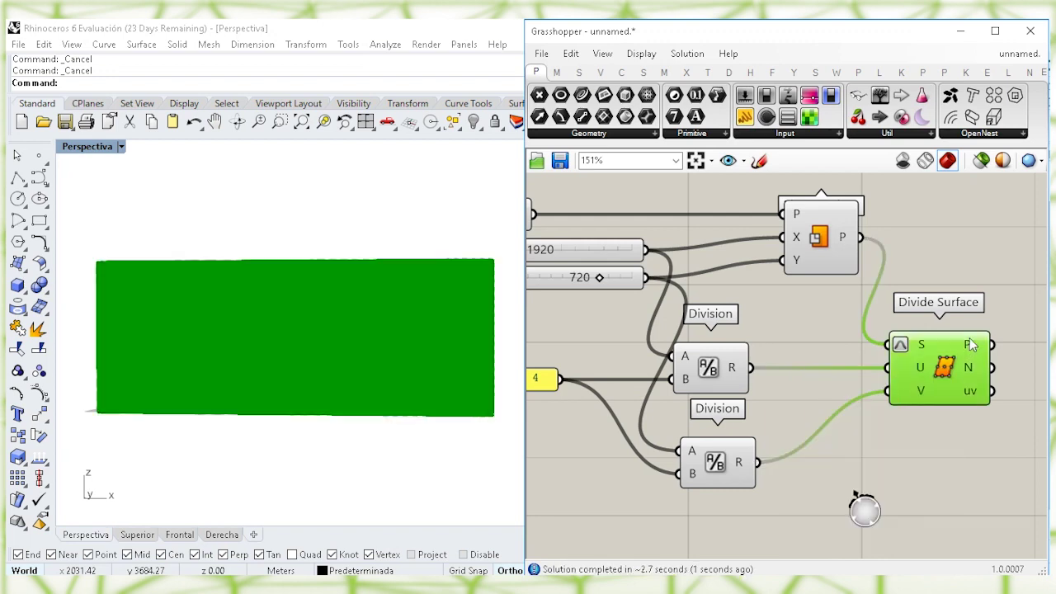
pyautogui.moveTo(978, 266); pyautogui.dragTo(834, 336, button='right')
pyautogui.click(878, 290)
pyautogui.moveTo(878, 290); pyautogui.dragTo(798, 461, button='right')
pyautogui.scroll(-2, 821, 318)
pyautogui.moveTo(797, 318); pyautogui.dragTo(772, 403, button='right')
pyautogui.click(810, 229)
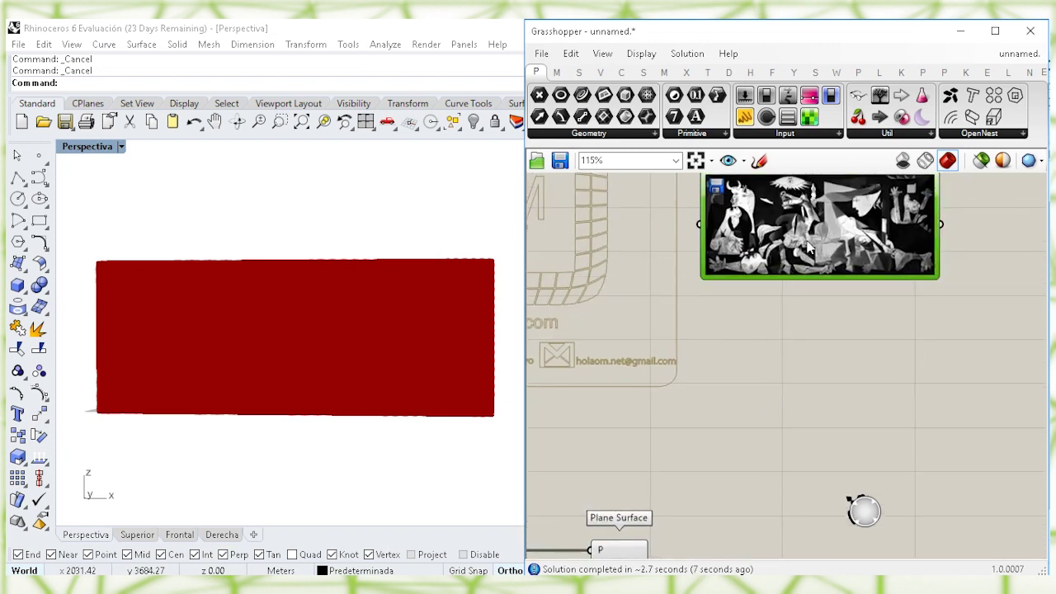
pyautogui.moveTo(810, 235); pyautogui.dragTo(840, 319)
pyautogui.moveTo(842, 360); pyautogui.dragTo(866, 448)
pyautogui.moveTo(843, 442); pyautogui.dragTo(782, 264, button='right')
pyautogui.moveTo(782, 264); pyautogui.dragTo(822, 363)
pyautogui.moveTo(828, 451); pyautogui.dragTo(801, 416, button='right')
pyautogui.click(801, 416)
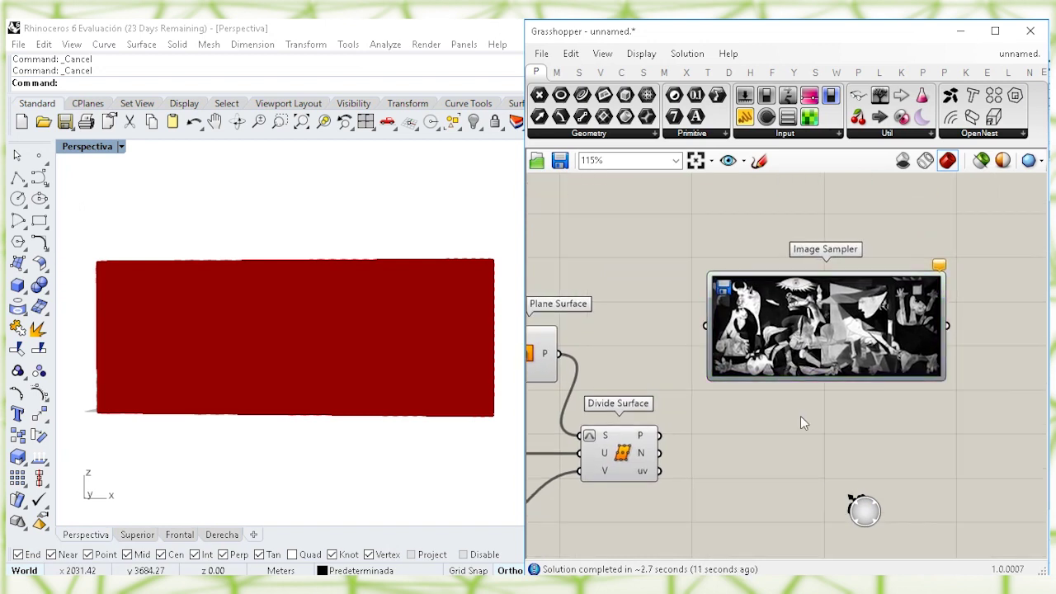
# Review and accept the Image Sampler settings, and connect the Divide Surface's uv output to the sampler's input
pyautogui.click(832, 322)
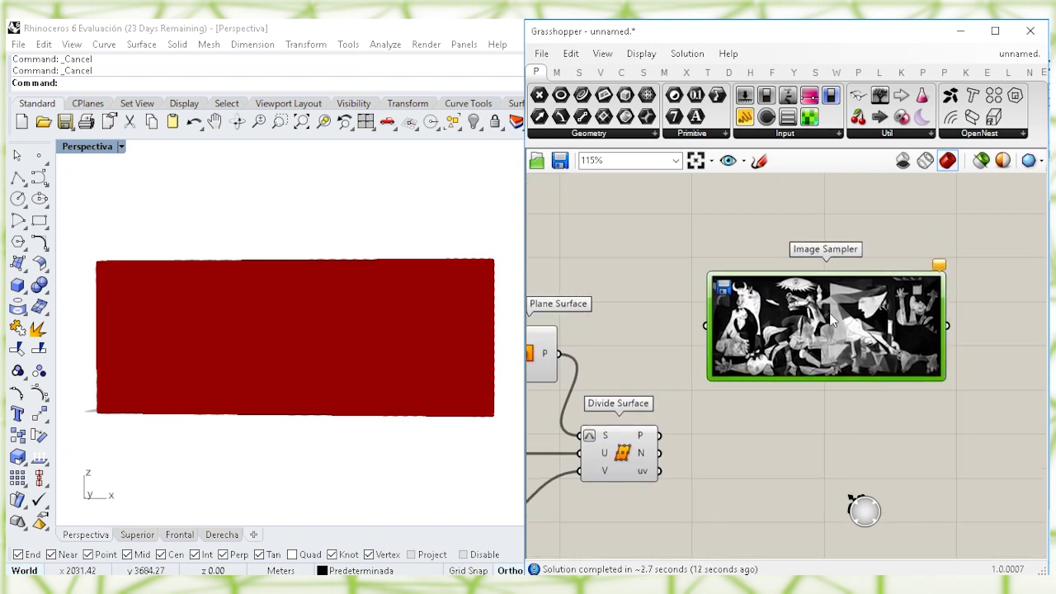
pyautogui.doubleClick(831, 322)
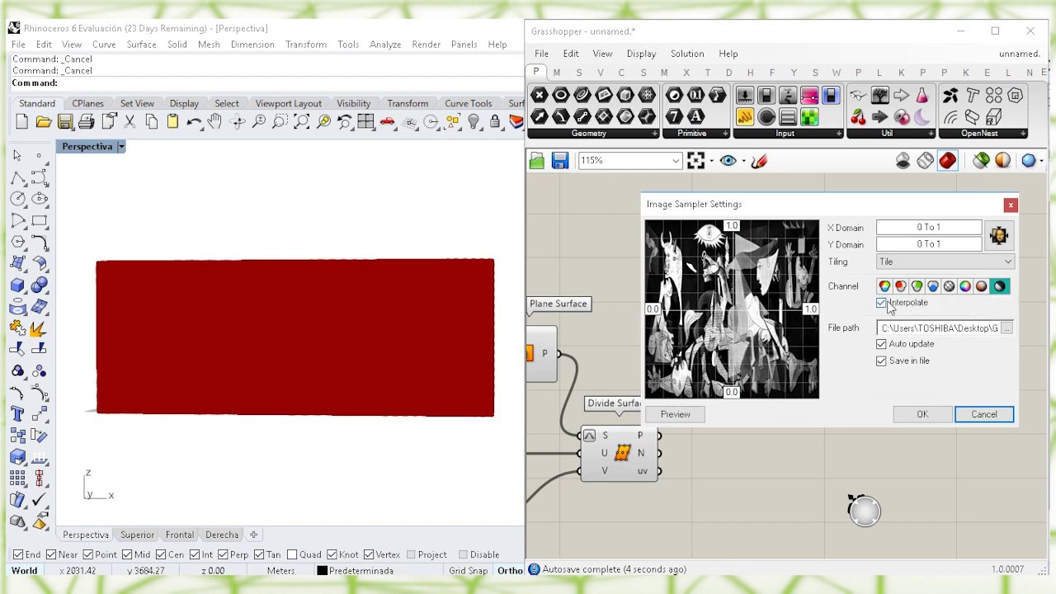
pyautogui.click(923, 414)
pyautogui.moveTo(650, 476)
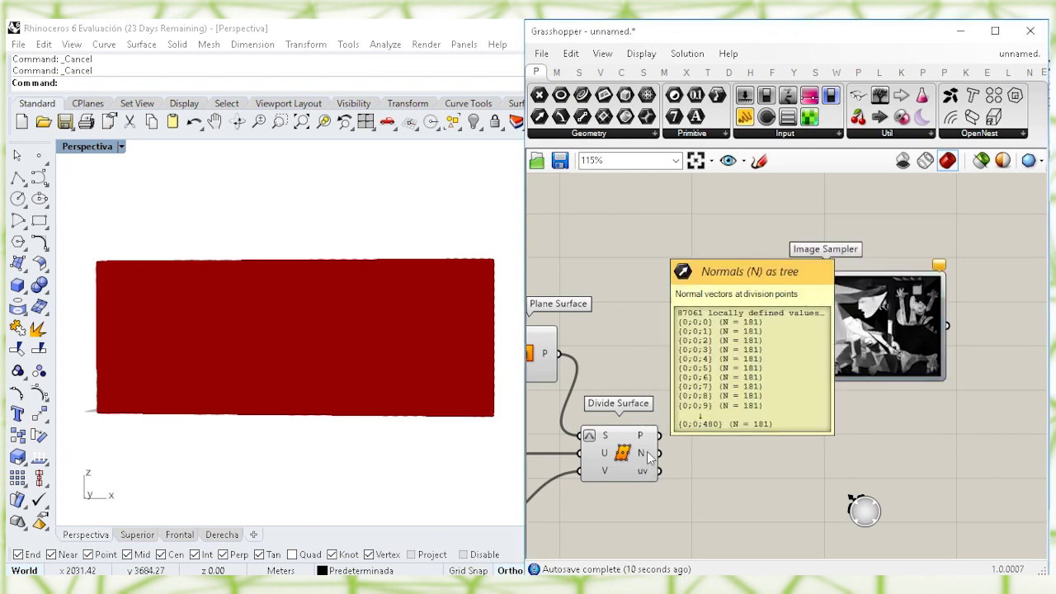
pyautogui.moveTo(647, 439)
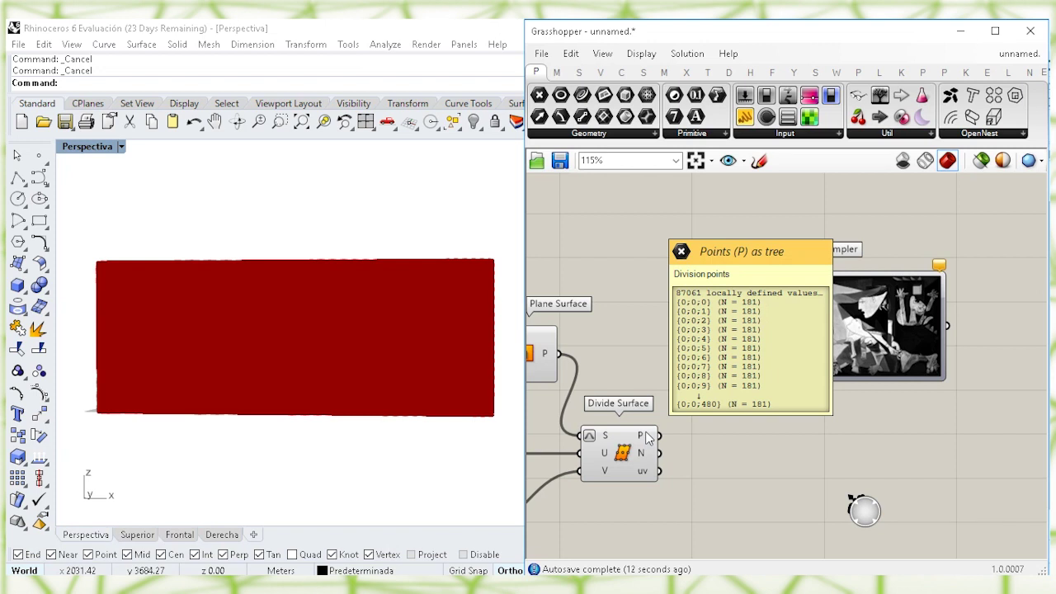
pyautogui.moveTo(659, 471); pyautogui.dragTo(715, 326)
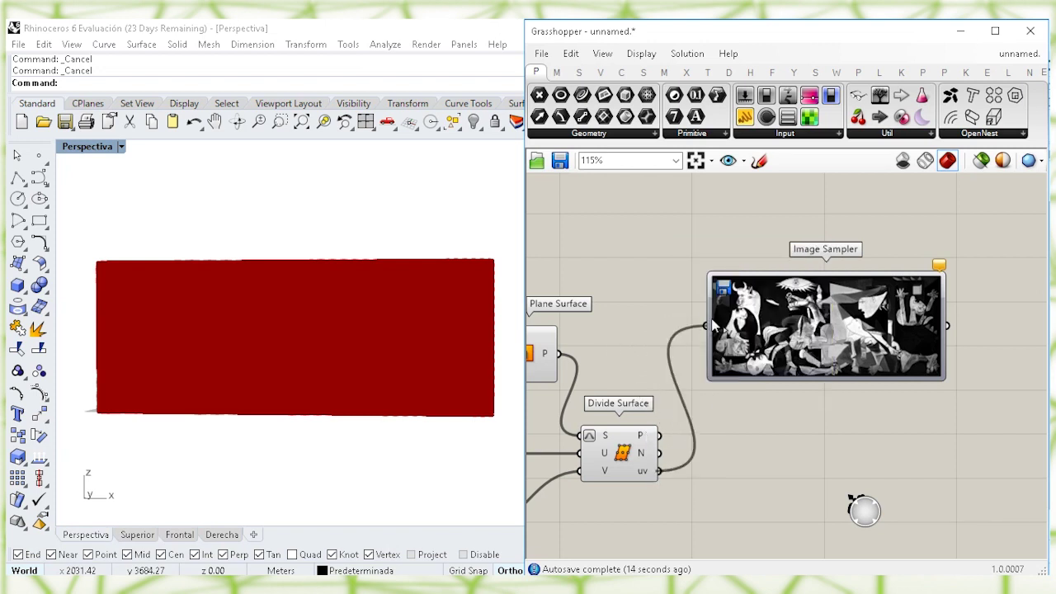
pyautogui.moveTo(690, 447); pyautogui.dragTo(660, 381, button='right')
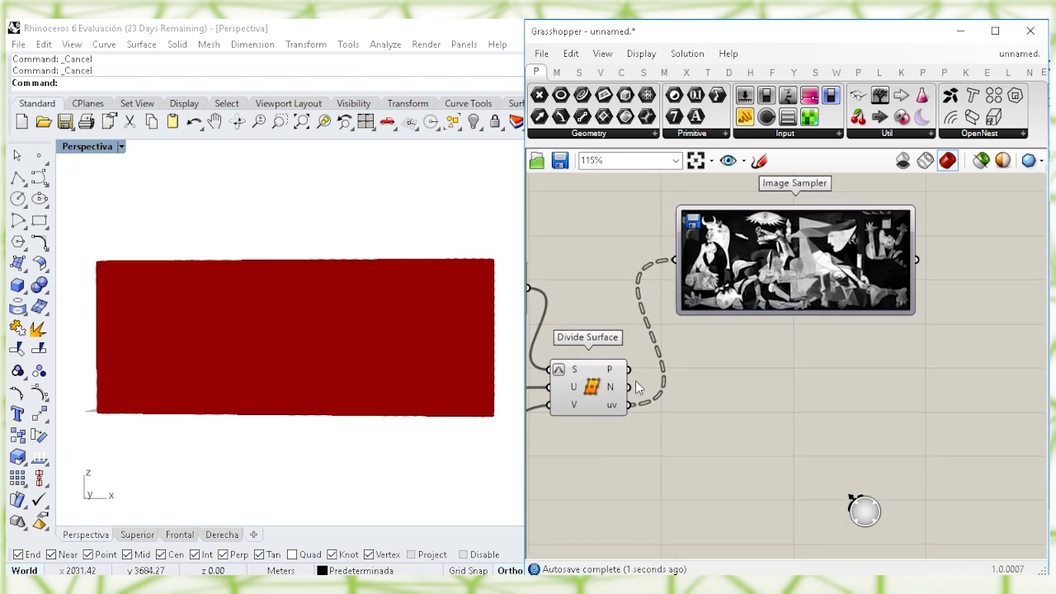
# Add a Move component and place it to the lower right of the Image Sampler
pyautogui.moveTo(612, 369)
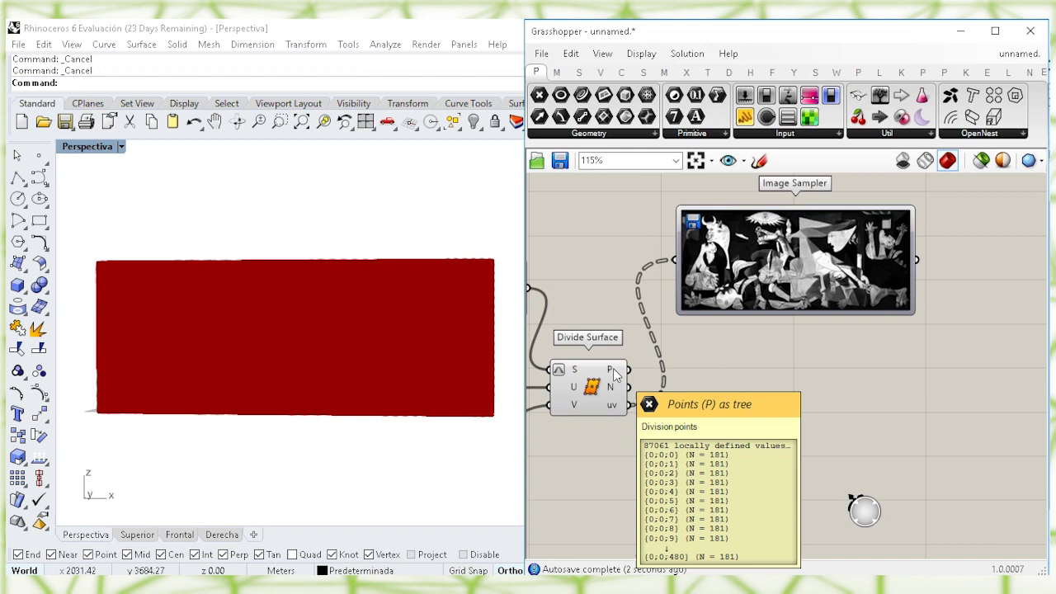
pyautogui.doubleClick(738, 390)
pyautogui.write('move')
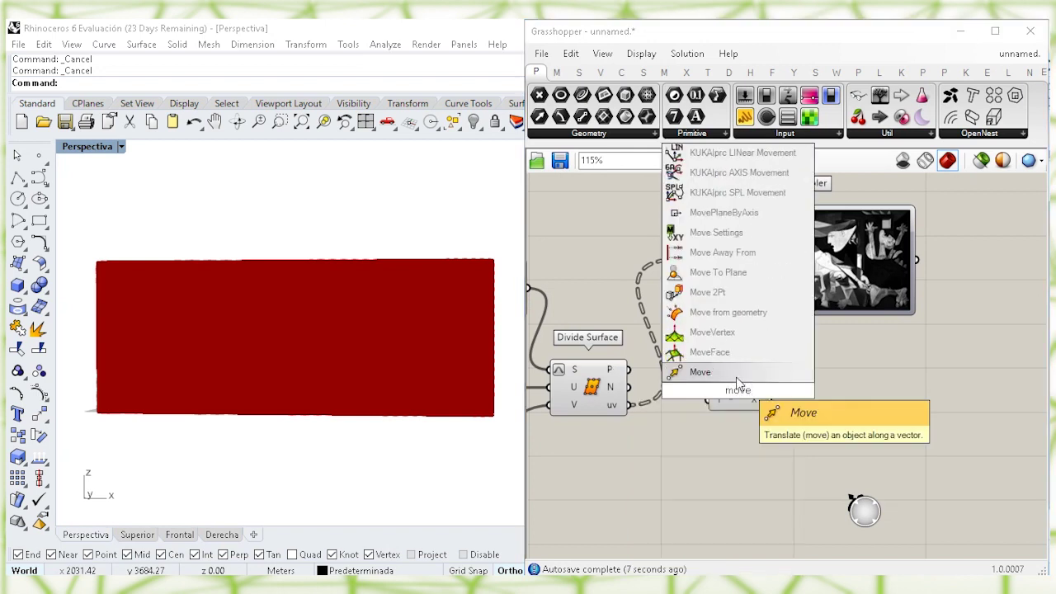
pyautogui.click(727, 372)
pyautogui.moveTo(734, 384); pyautogui.dragTo(970, 356)
pyautogui.moveTo(970, 357); pyautogui.dragTo(920, 359, button='right')
pyautogui.moveTo(919, 359); pyautogui.dragTo(936, 360)
# Add an Amplitude component and place it directly below the Move component
pyautogui.moveTo(567, 380)
pyautogui.doubleClick(680, 416)
pyautogui.write('ampl')
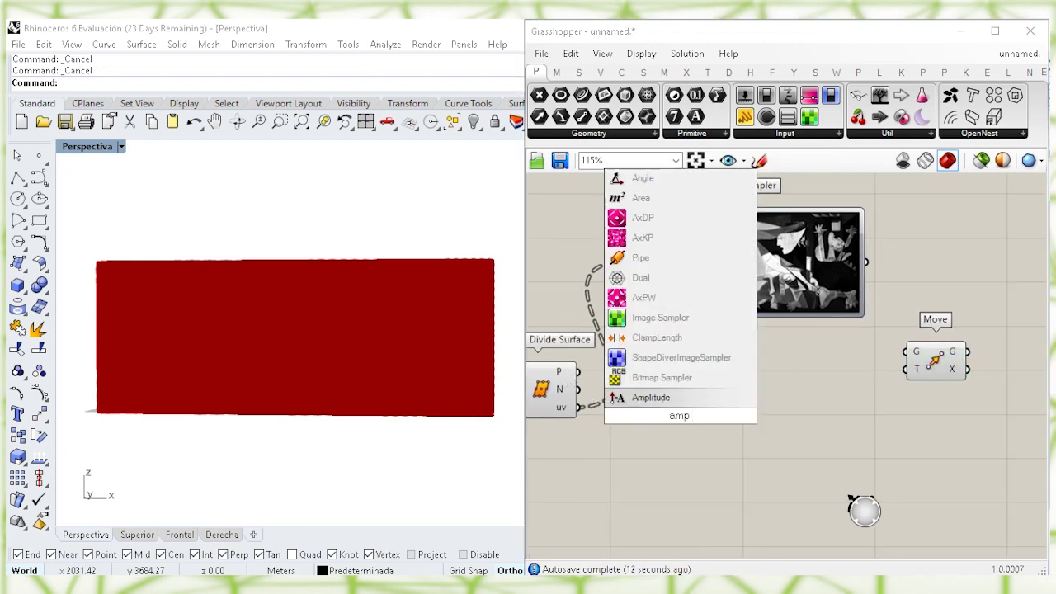
pyautogui.click(685, 402)
pyautogui.moveTo(685, 412); pyautogui.dragTo(948, 427)
pyautogui.moveTo(962, 496); pyautogui.dragTo(902, 330)
pyautogui.moveTo(942, 372); pyautogui.dragTo(990, 373)
pyautogui.click(865, 285)
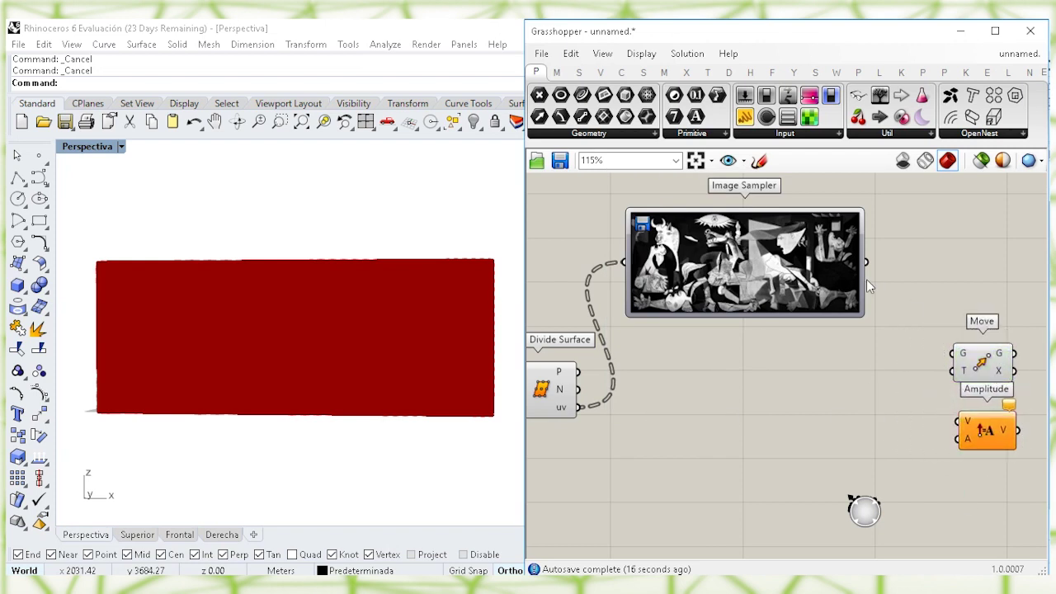
# Add a Multiplication component beside the Image Sampler and connect the sampler's output to its A input
pyautogui.doubleClick(897, 324)
pyautogui.write('mul')
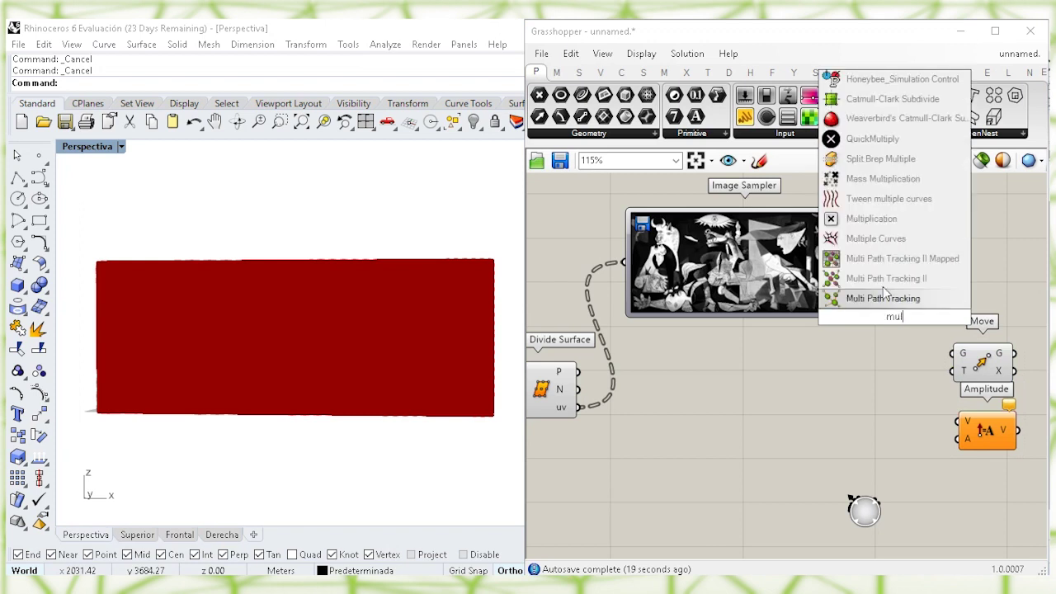
pyautogui.click(877, 223)
pyautogui.moveTo(898, 324); pyautogui.dragTo(916, 272)
pyautogui.click(908, 311)
pyautogui.click(894, 335)
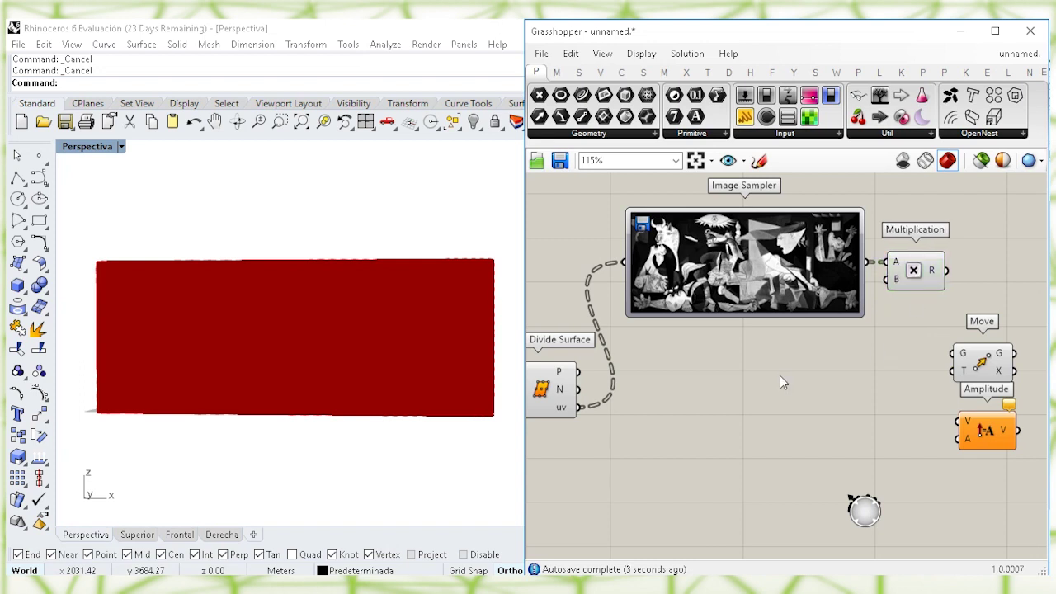
# Create a number slider with value 50 below the Image Sampler and connect it to the Multiplication's B input
pyautogui.doubleClick(779, 375)
pyautogui.write('50')
pyautogui.press('Return')
pyautogui.moveTo(779, 377); pyautogui.dragTo(796, 329)
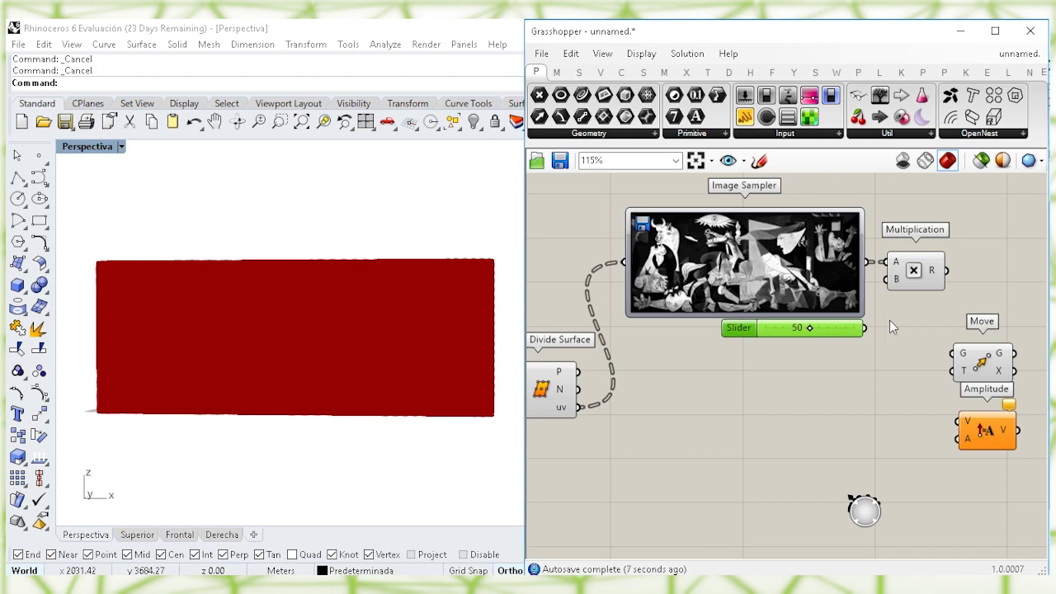
pyautogui.moveTo(890, 282); pyautogui.dragTo(871, 334)
pyautogui.click(908, 461)
# Connect the Divide Surface normals to Amplitude's V input and the Multiplication result to its A input, aligning Move and Amplitude
pyautogui.moveTo(969, 427); pyautogui.dragTo(585, 396)
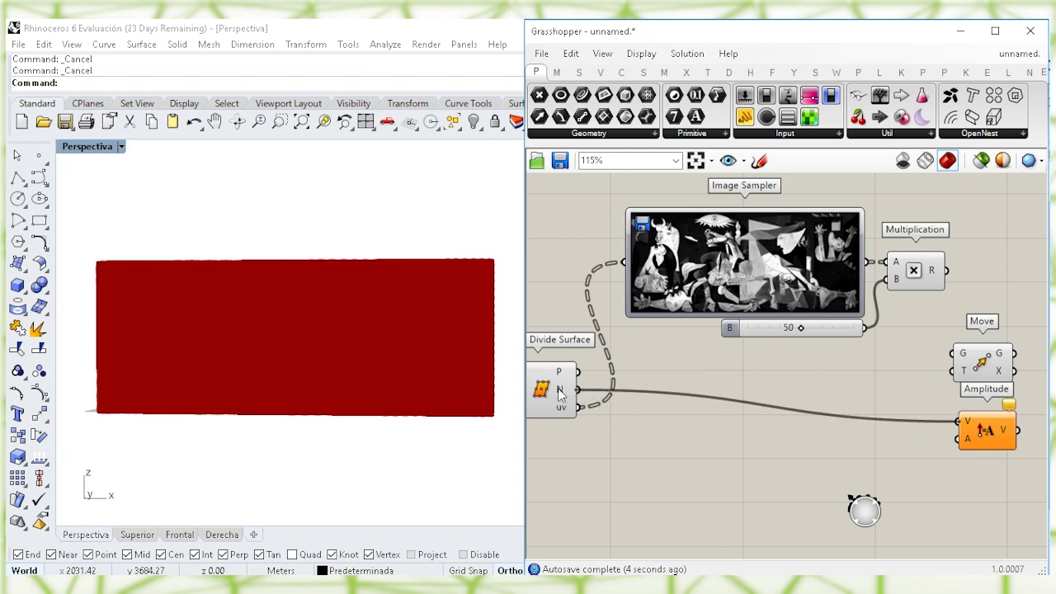
pyautogui.moveTo(560, 394)
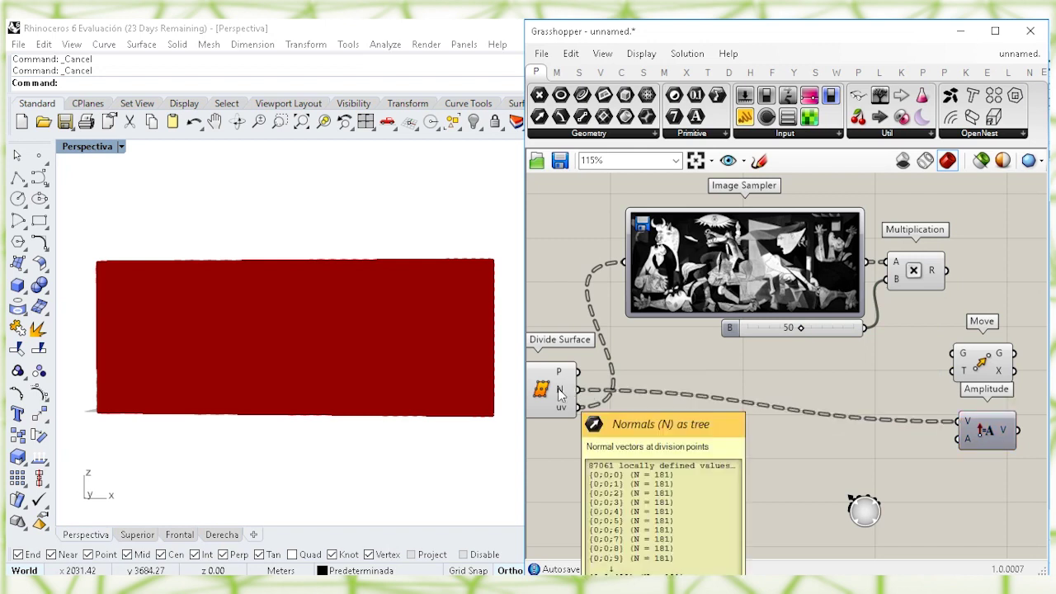
pyautogui.click(989, 433)
pyautogui.moveTo(984, 368); pyautogui.dragTo(988, 356)
pyautogui.moveTo(990, 443); pyautogui.dragTo(992, 412)
pyautogui.click(985, 339)
pyautogui.moveTo(987, 346); pyautogui.dragTo(987, 329)
pyautogui.moveTo(958, 406); pyautogui.dragTo(953, 281)
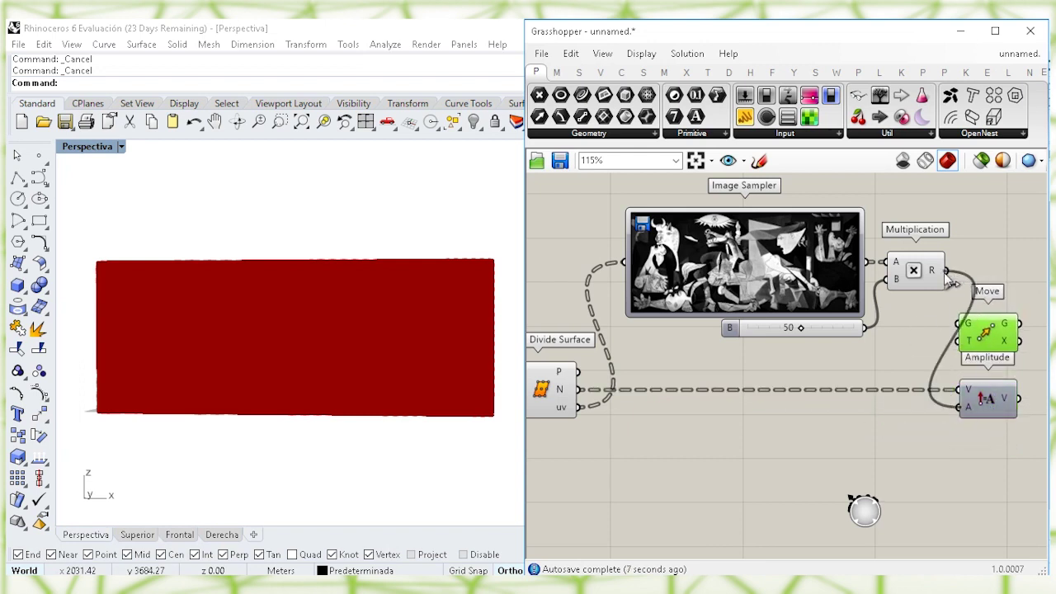
pyautogui.click(987, 260)
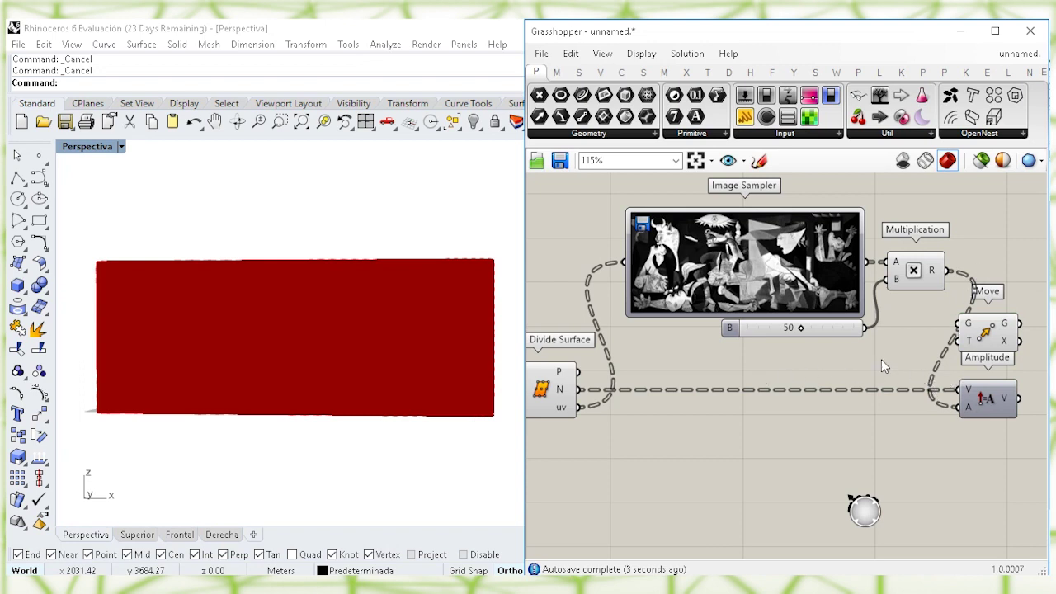
# Connect the Amplitude vector output to Move's T input and shift the Move component farther right
pyautogui.click(990, 342)
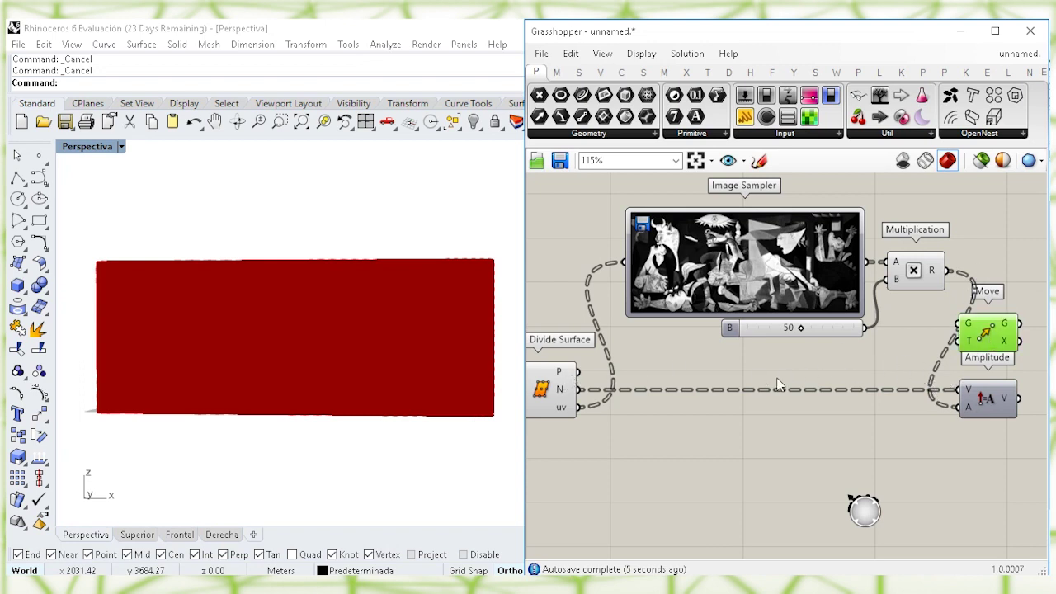
pyautogui.moveTo(777, 384); pyautogui.dragTo(694, 384, button='right')
pyautogui.moveTo(815, 368); pyautogui.dragTo(897, 347)
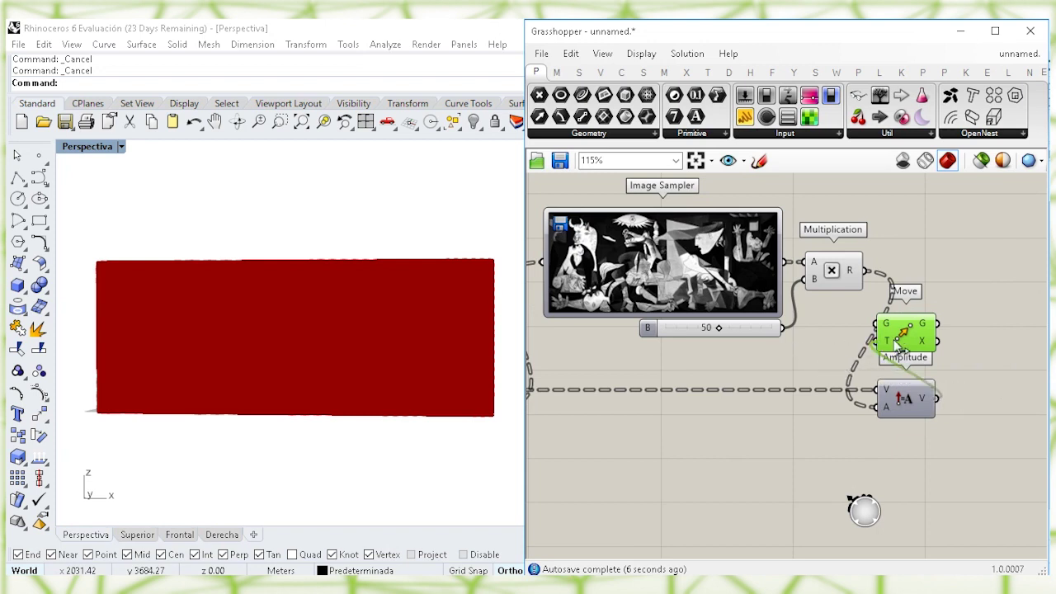
pyautogui.moveTo(907, 340); pyautogui.dragTo(983, 341)
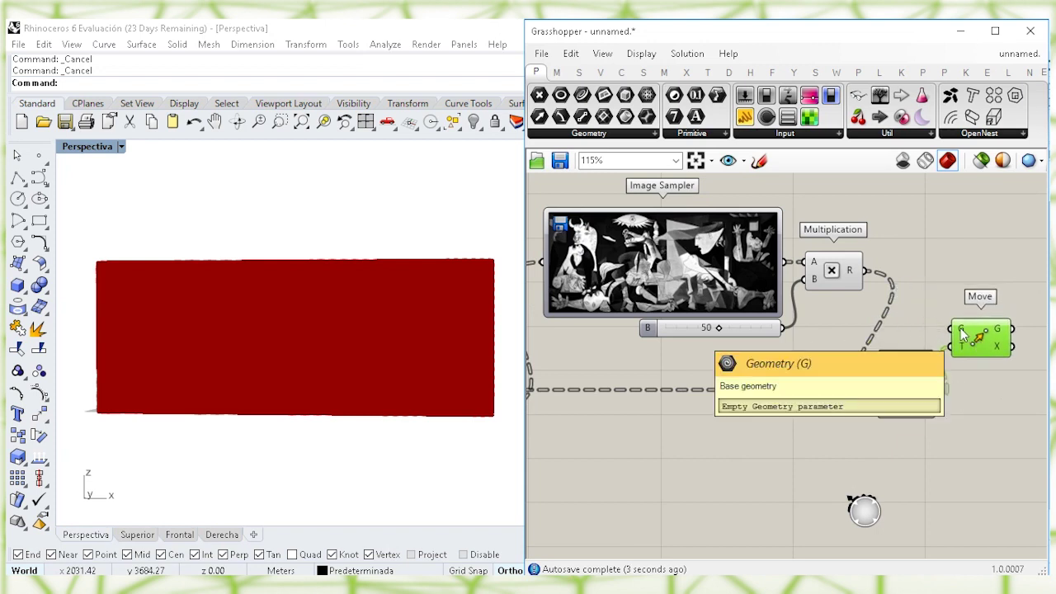
# Connect the Divide Surface's points output P to the Move component's G input
pyautogui.moveTo(651, 359); pyautogui.dragTo(798, 329, button='right')
pyautogui.click(613, 355)
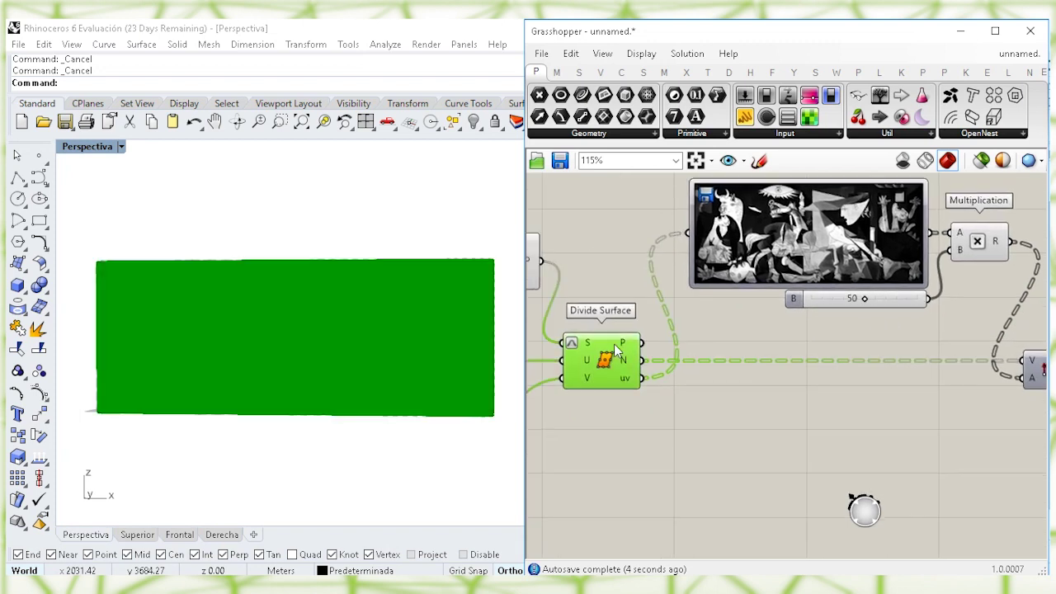
pyautogui.moveTo(639, 343); pyautogui.dragTo(970, 299)
pyautogui.click(951, 247)
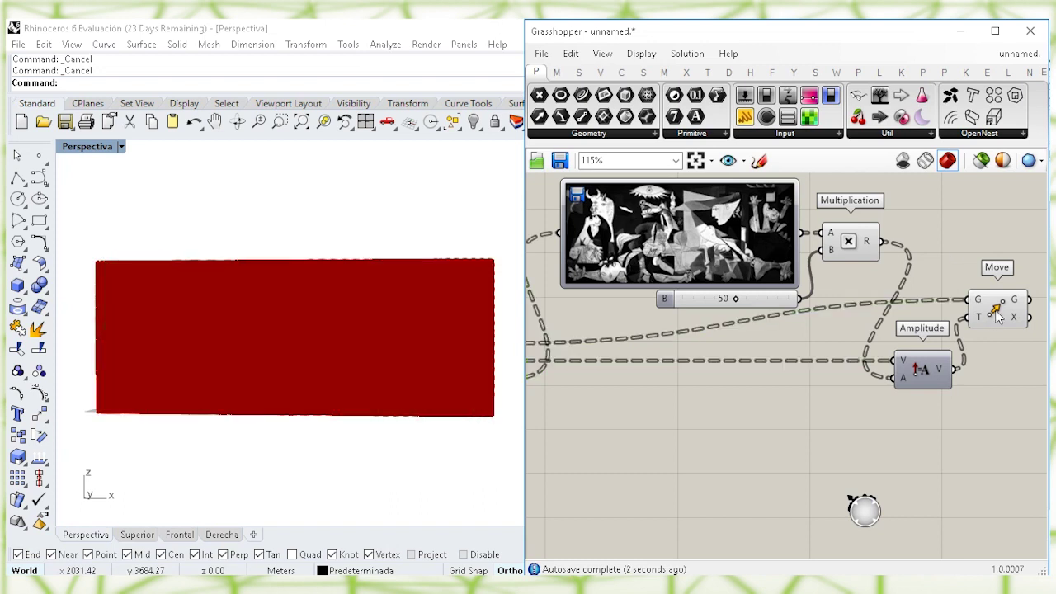
pyautogui.click(998, 318)
# Turn off the preview of every component except Move and inspect the displaced points in the Rhino viewport
pyautogui.click(998, 398)
pyautogui.scroll(-5, 953, 330)
pyautogui.moveTo(963, 434); pyautogui.dragTo(529, 246)
pyautogui.rightClick(580, 215)
pyautogui.click(619, 244)
pyautogui.click(772, 392)
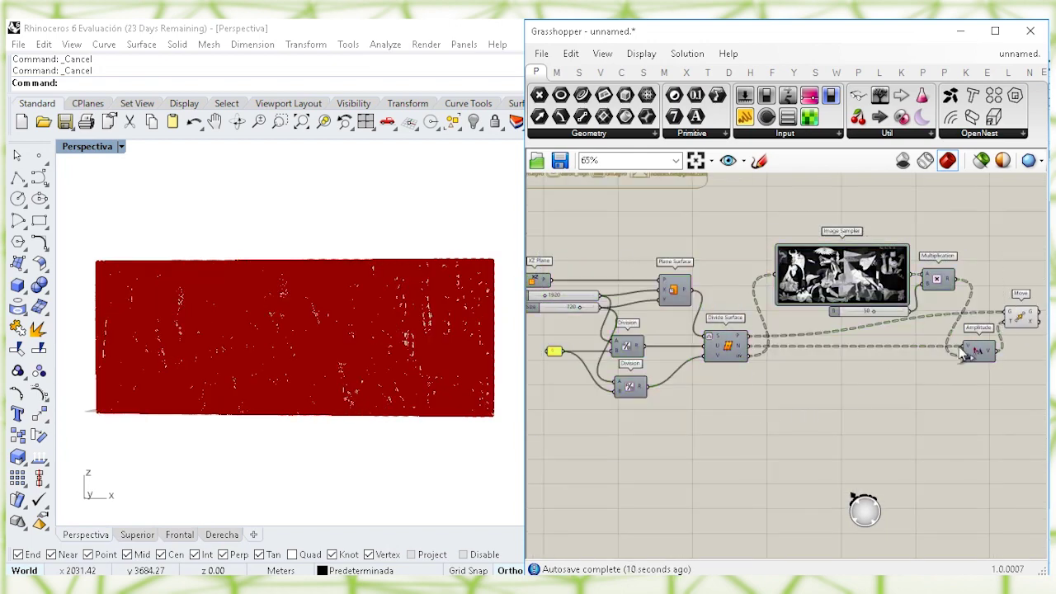
pyautogui.moveTo(1009, 324); pyautogui.dragTo(928, 320, button='right')
pyautogui.click(934, 318)
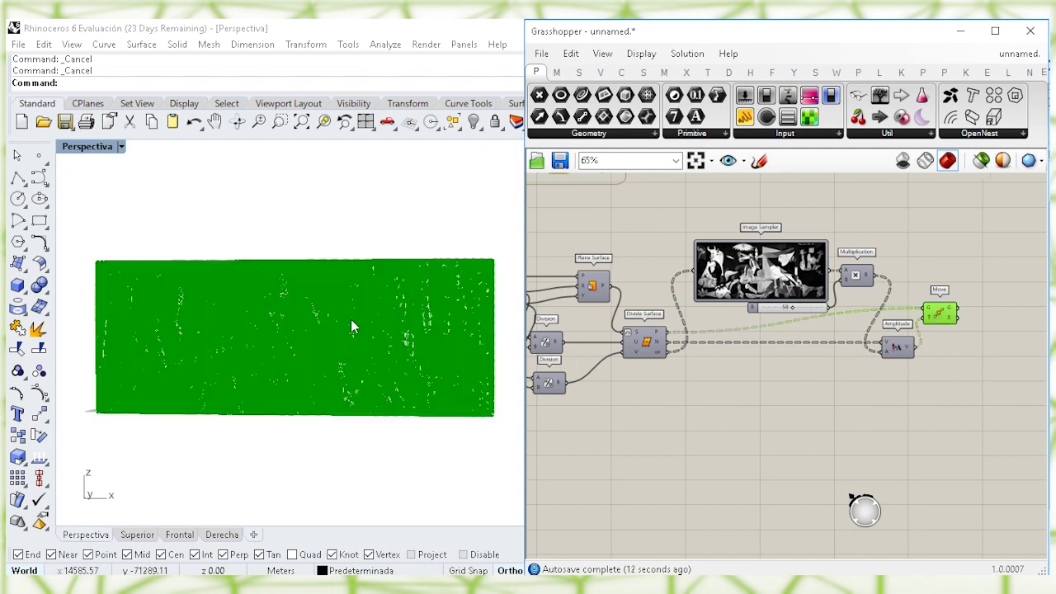
pyautogui.moveTo(333, 263)
pyautogui.mouseDown(button='right')
pyautogui.moveTo(333, 280)
pyautogui.moveTo(340, 256)
pyautogui.mouseUp(button='right')
pyautogui.click(723, 379)
# Flatten the G output of the Move component
pyautogui.moveTo(934, 366); pyautogui.dragTo(870, 356, button='right')
pyautogui.scroll(2, 914, 348)
pyautogui.click(870, 270)
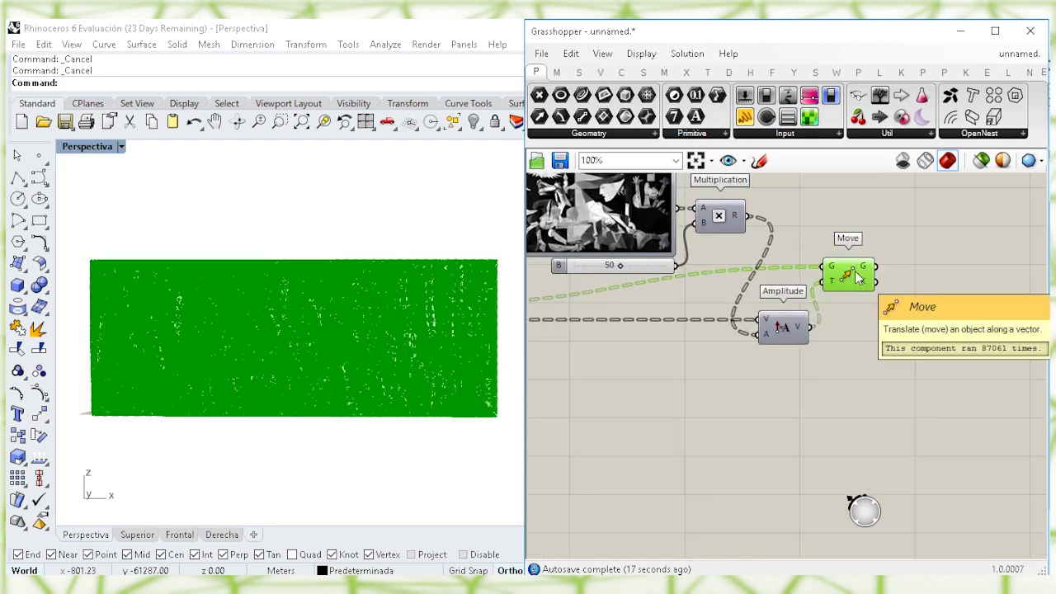
pyautogui.rightClick(868, 273)
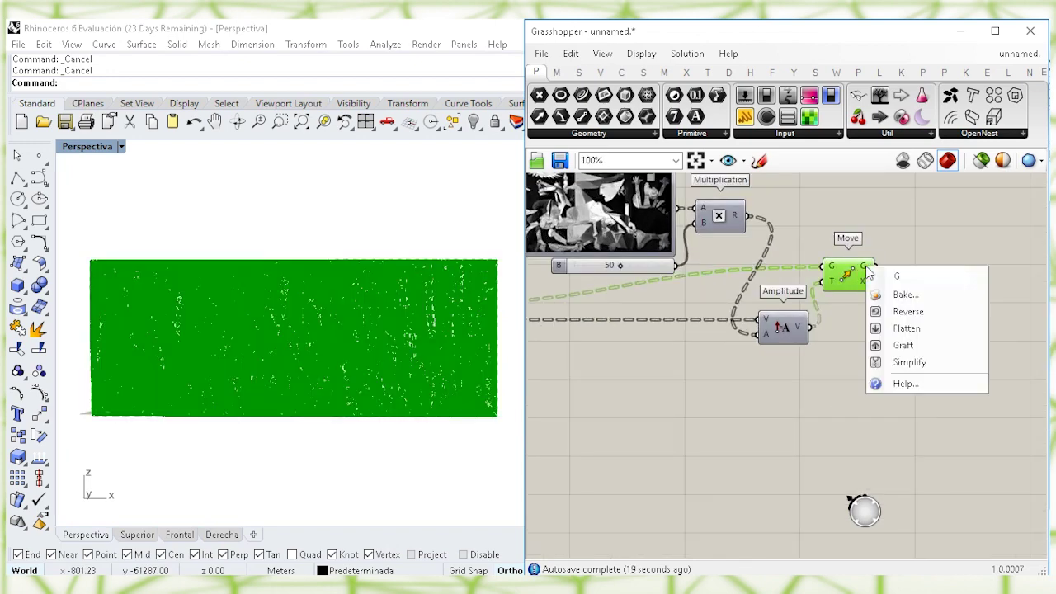
pyautogui.click(898, 333)
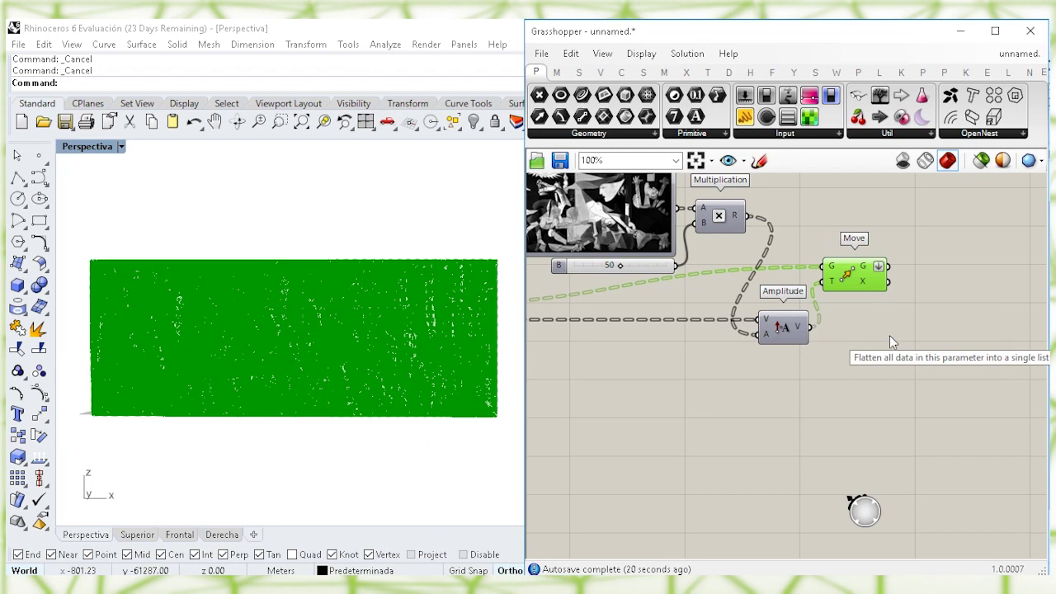
pyautogui.click(890, 340)
# Add a Surface From Points component below Move and connect Move's flattened G output to its P input
pyautogui.doubleClick(891, 355)
pyautogui.write('s')
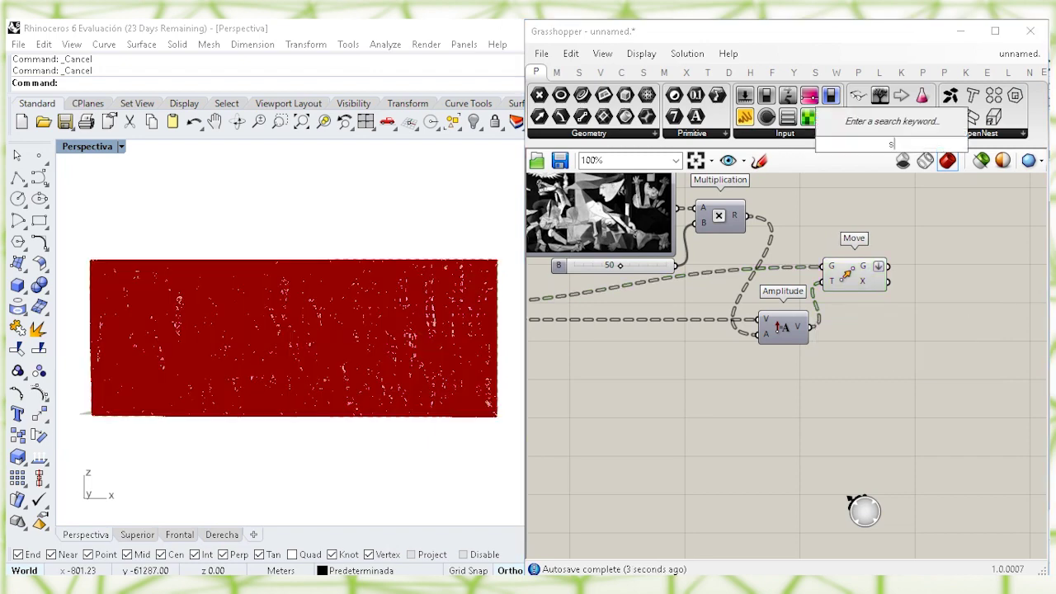
pyautogui.write('urface from')
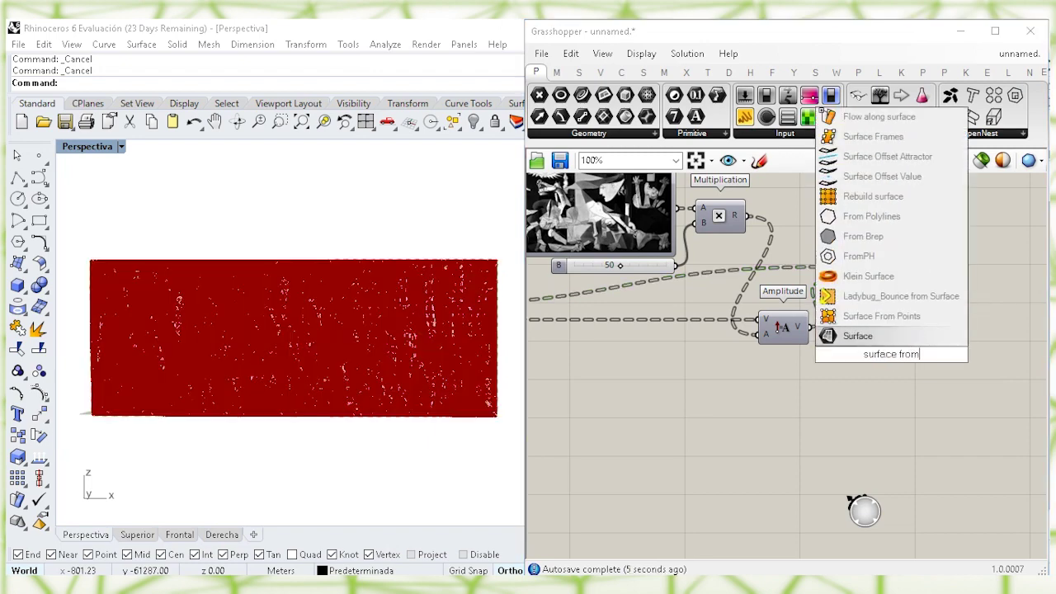
pyautogui.click(881, 316)
pyautogui.moveTo(900, 363); pyautogui.dragTo(959, 387)
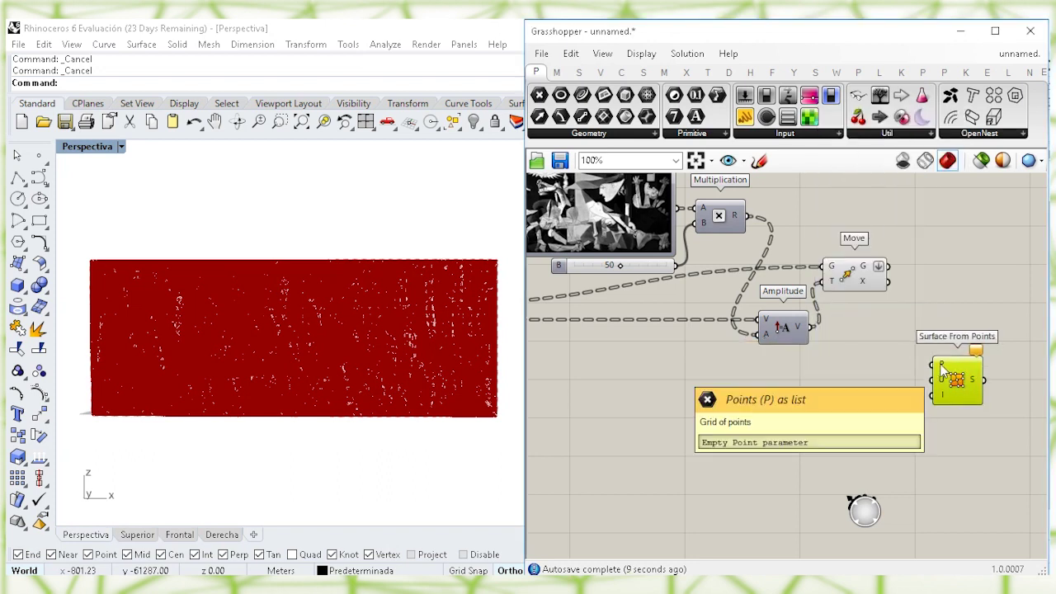
pyautogui.moveTo(888, 265); pyautogui.dragTo(934, 368)
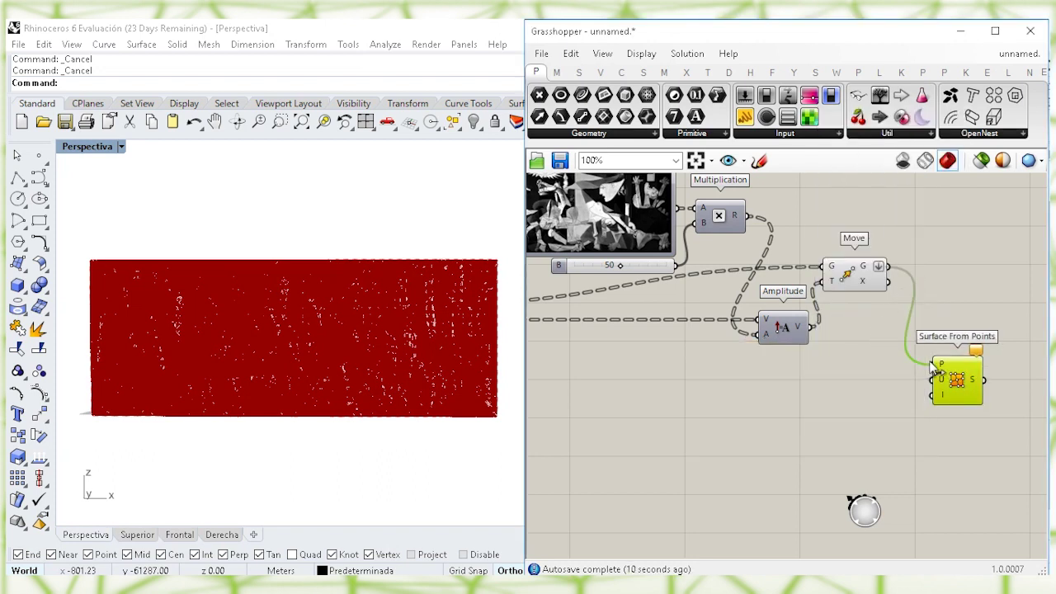
pyautogui.click(954, 277)
pyautogui.click(957, 388)
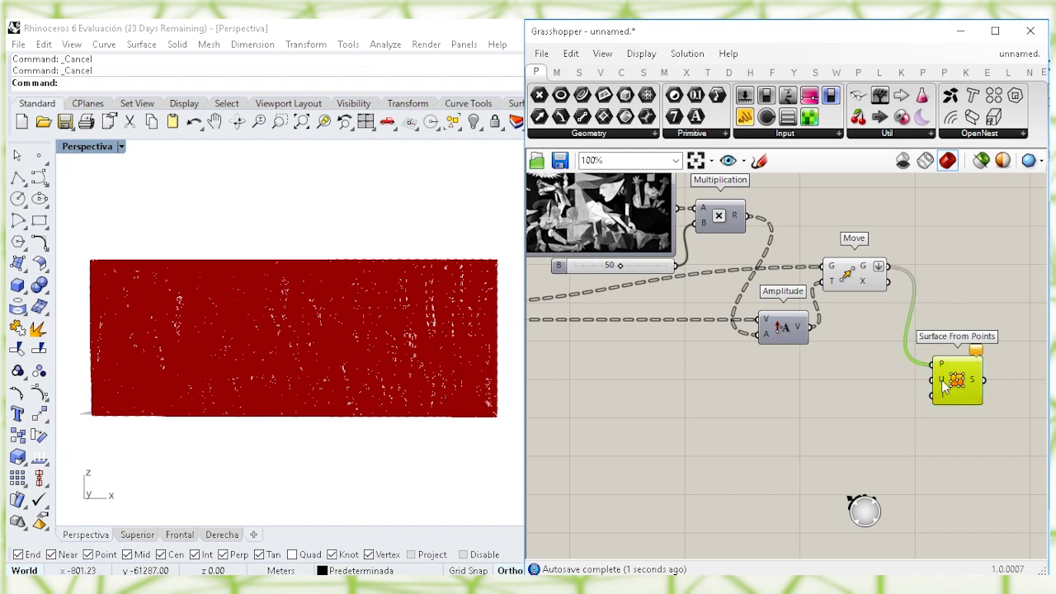
# Connect the R output of the upper Division component, which feeds Divide Surface's U count, to Surface From Points' U input
pyautogui.moveTo(700, 397); pyautogui.dragTo(835, 382, button='right')
pyautogui.moveTo(667, 382); pyautogui.dragTo(825, 370, button='right')
pyautogui.moveTo(681, 329); pyautogui.dragTo(805, 332, button='right')
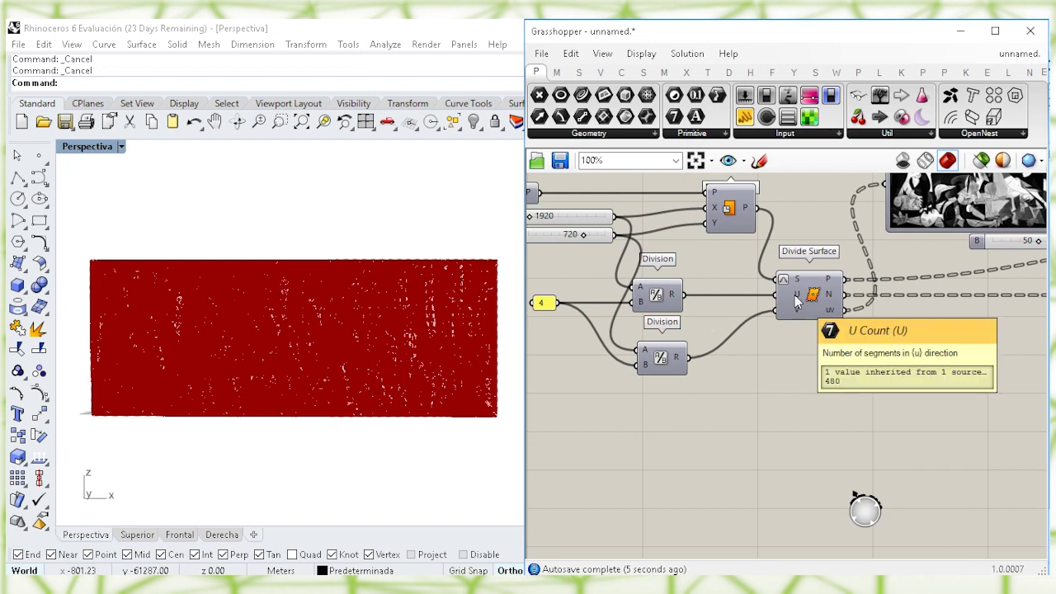
pyautogui.click(653, 297)
pyautogui.moveTo(692, 304); pyautogui.dragTo(912, 365)
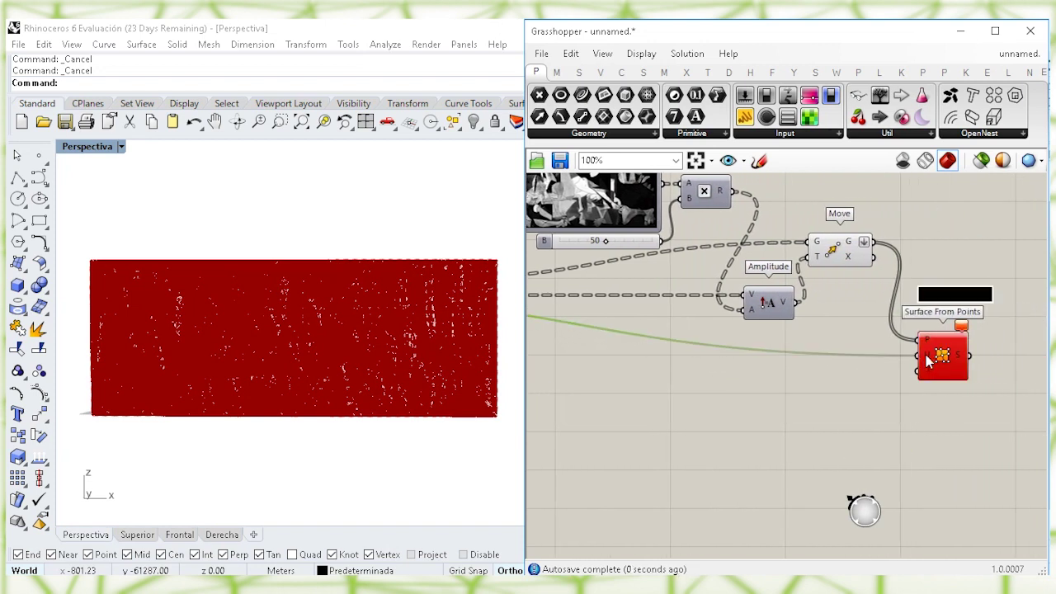
# Set the expression x+1 on the U input of Surface From Points
pyautogui.rightClick(925, 362)
pyautogui.moveTo(944, 436)
pyautogui.click(800, 452)
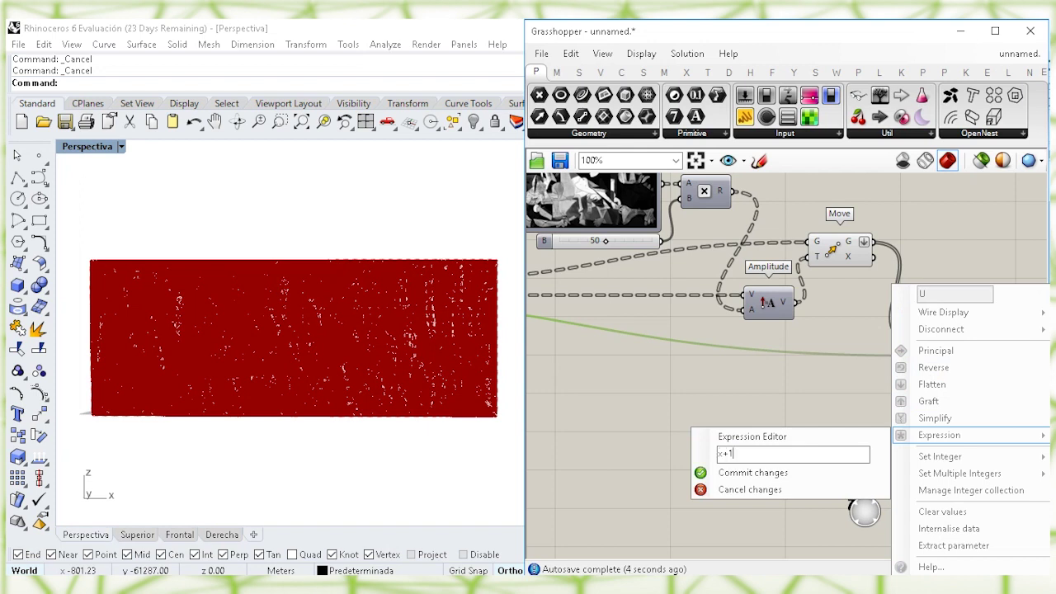
pyautogui.click(764, 474)
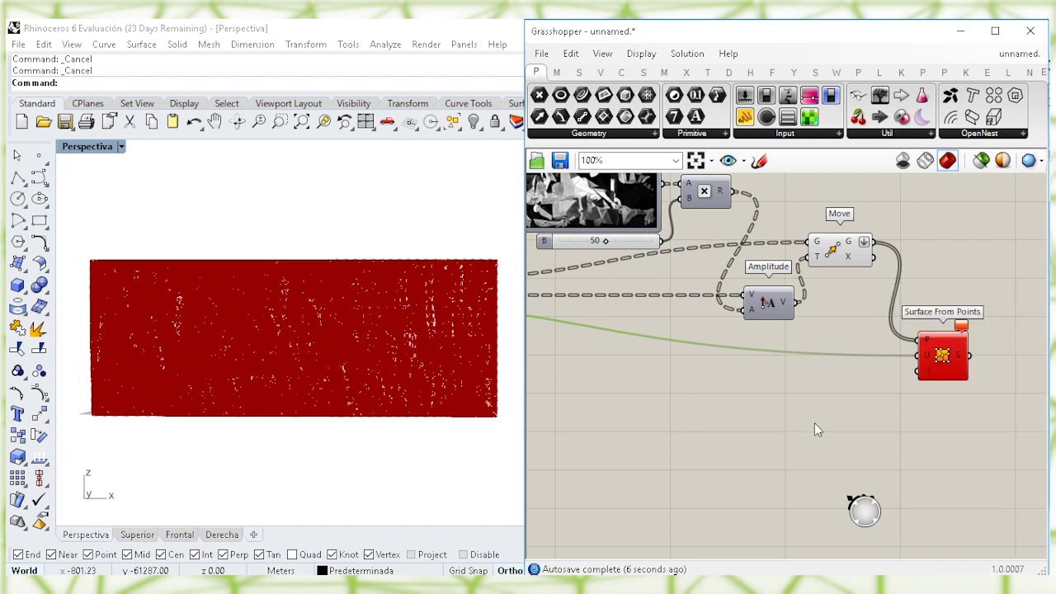
# Turn off the preview of the Move component and check the relief surface in the Rhino viewport
pyautogui.click(843, 256)
pyautogui.rightClick(879, 198)
pyautogui.click(917, 220)
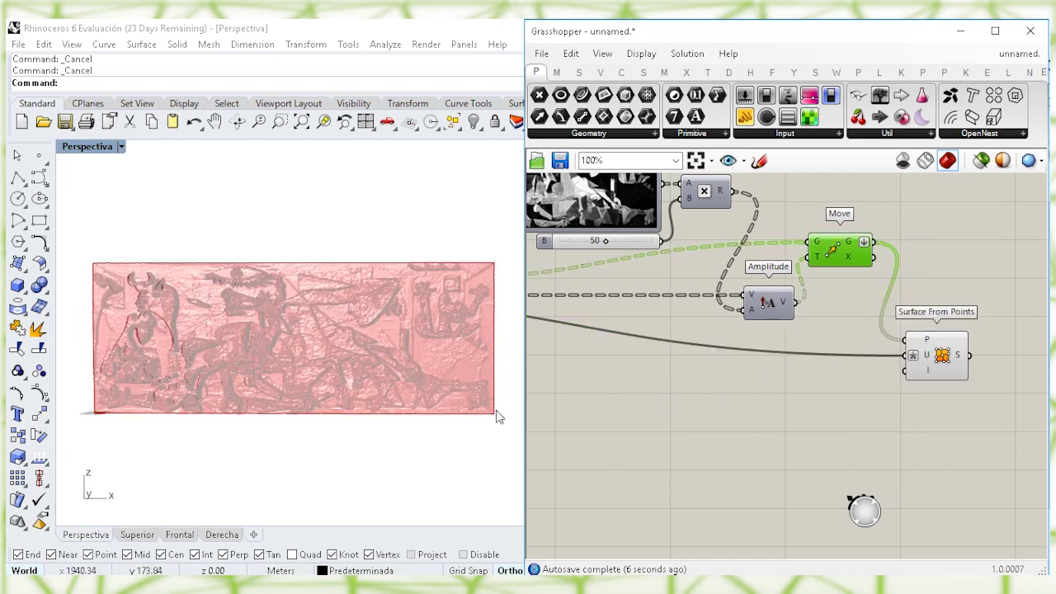
pyautogui.moveTo(370, 446)
pyautogui.mouseDown(button='right')
pyautogui.moveTo(364, 425)
pyautogui.moveTo(372, 439)
pyautogui.mouseUp(button='right')
# Add a Custom Preview component beside Surface From Points and connect the S output to its G input
pyautogui.moveTo(913, 441); pyautogui.dragTo(738, 432, button='right')
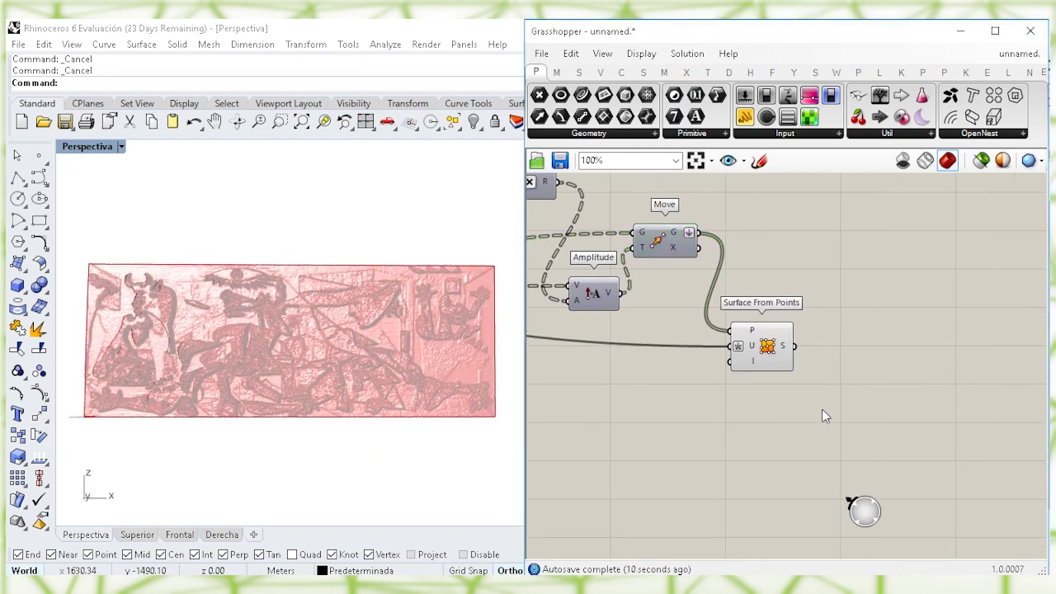
pyautogui.doubleClick(828, 407)
pyautogui.write('custom pre')
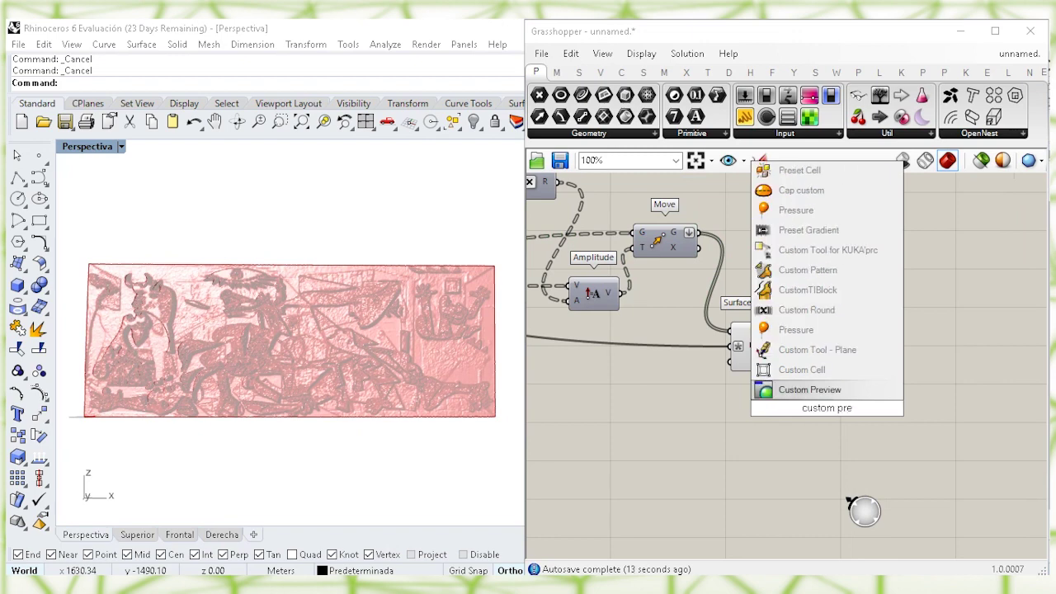
pyautogui.click(825, 385)
pyautogui.moveTo(827, 402); pyautogui.dragTo(823, 354)
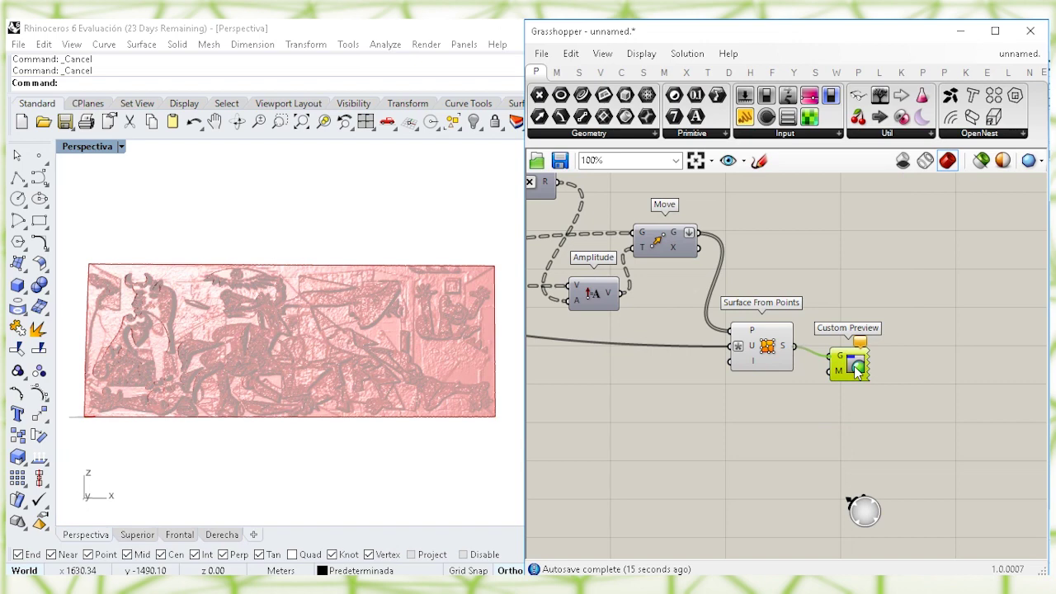
# Turn off the preview of Surface From Points and align the Custom Preview component with its output
pyautogui.click(769, 354)
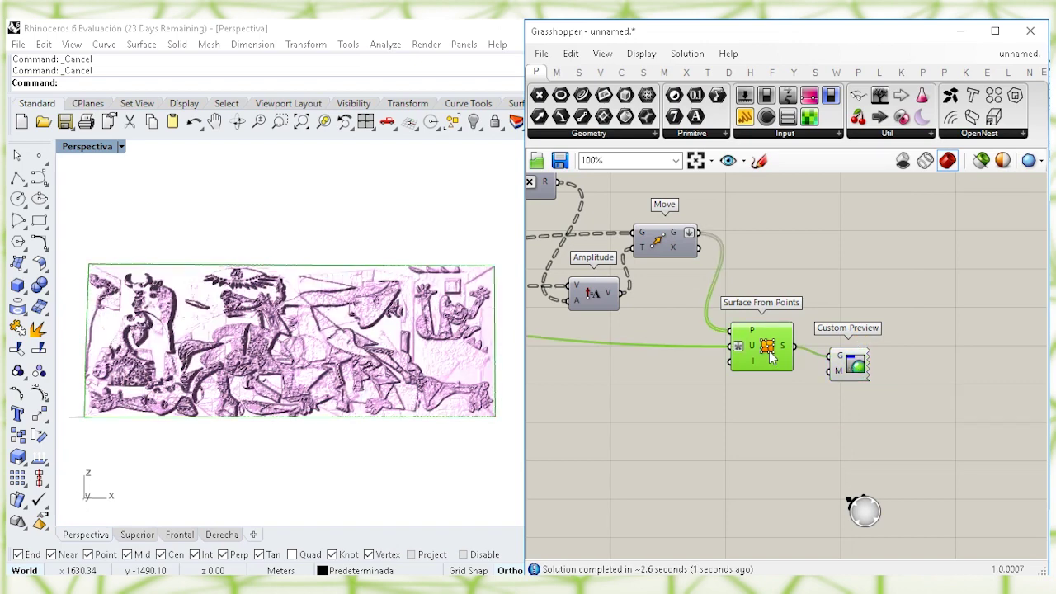
pyautogui.rightClick(778, 246)
pyautogui.click(815, 273)
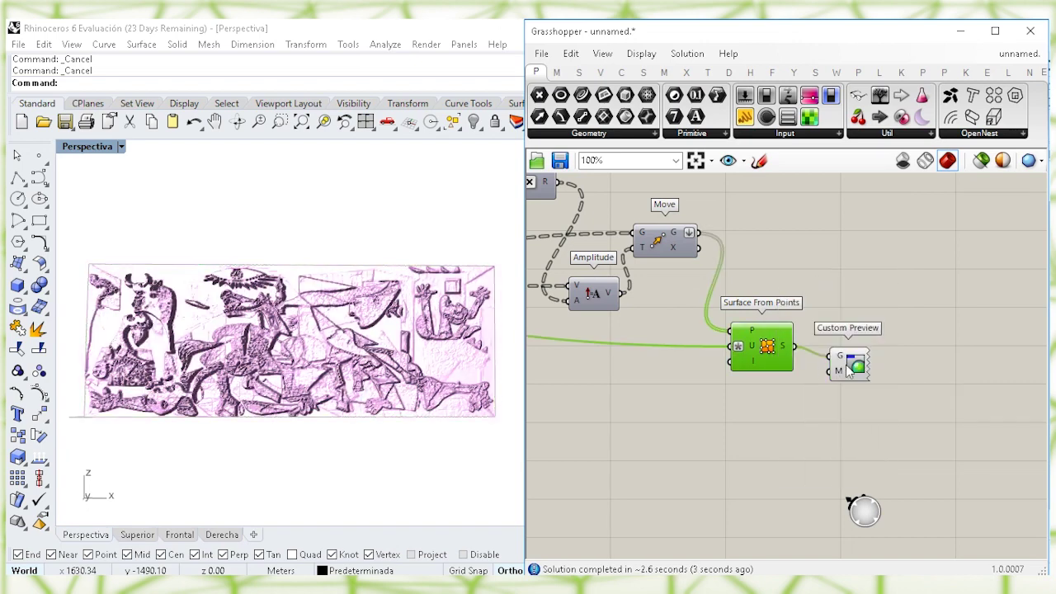
pyautogui.moveTo(842, 367); pyautogui.dragTo(847, 358)
pyautogui.click(847, 303)
pyautogui.moveTo(351, 252)
pyautogui.mouseDown(button='right')
pyautogui.moveTo(351, 269)
pyautogui.moveTo(349, 249)
pyautogui.mouseUp(button='right')
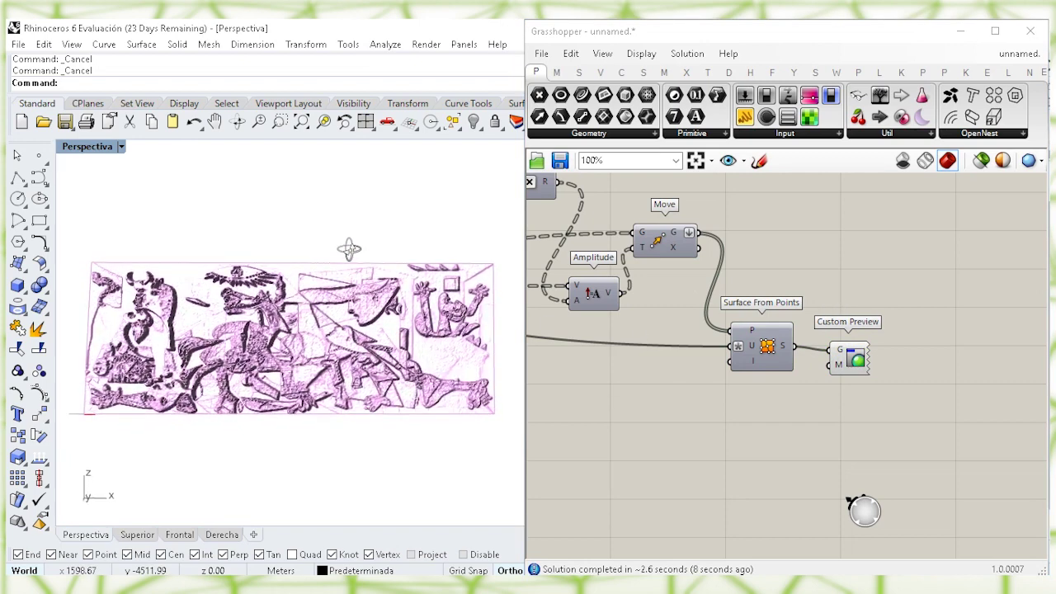
# Set the B slider feeding the Multiplication component to 18 and inspect the relief depth in the Rhino viewport
pyautogui.moveTo(608, 322); pyautogui.dragTo(821, 359, button='right')
pyautogui.click(765, 264)
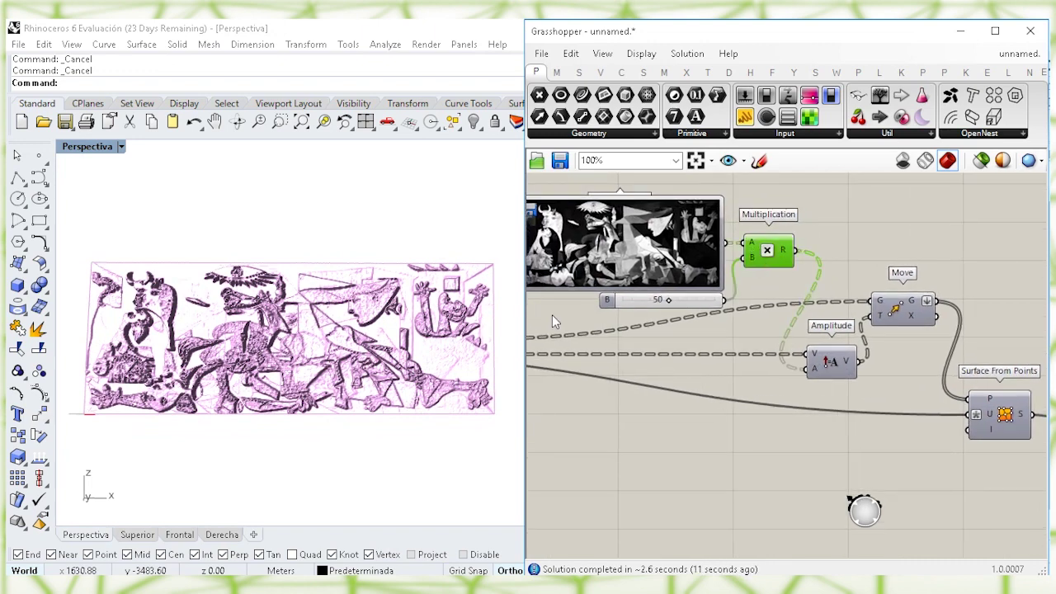
pyautogui.click(648, 305)
pyautogui.moveTo(645, 299); pyautogui.dragTo(646, 302)
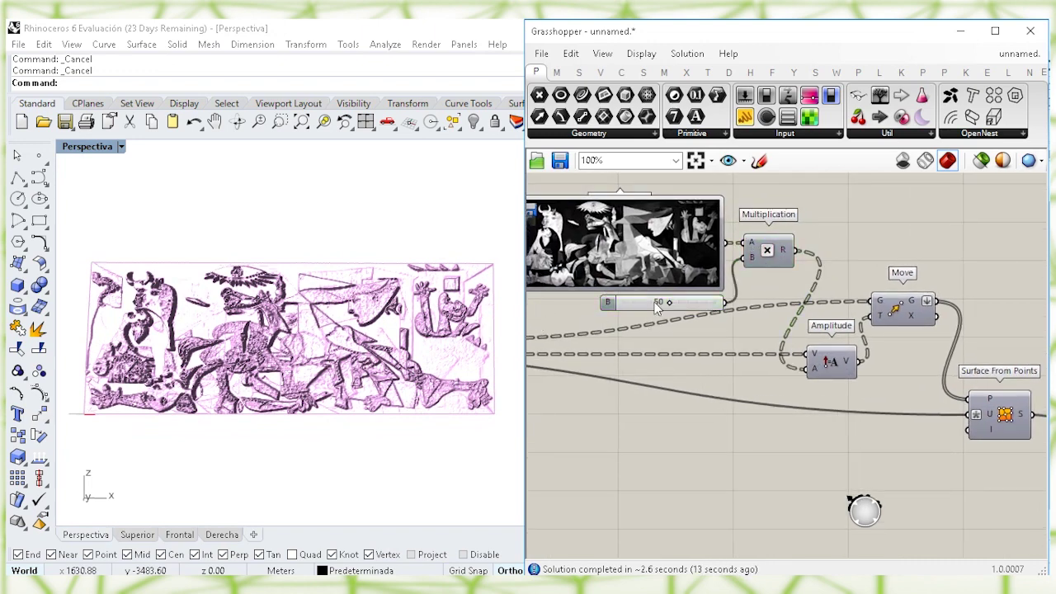
pyautogui.keyDown('ctrl'); pyautogui.moveTo(652, 304); pyautogui.dragTo(666, 264, button='right'); pyautogui.keyUp('ctrl')
pyautogui.doubleClick(666, 299)
pyautogui.click(682, 294)
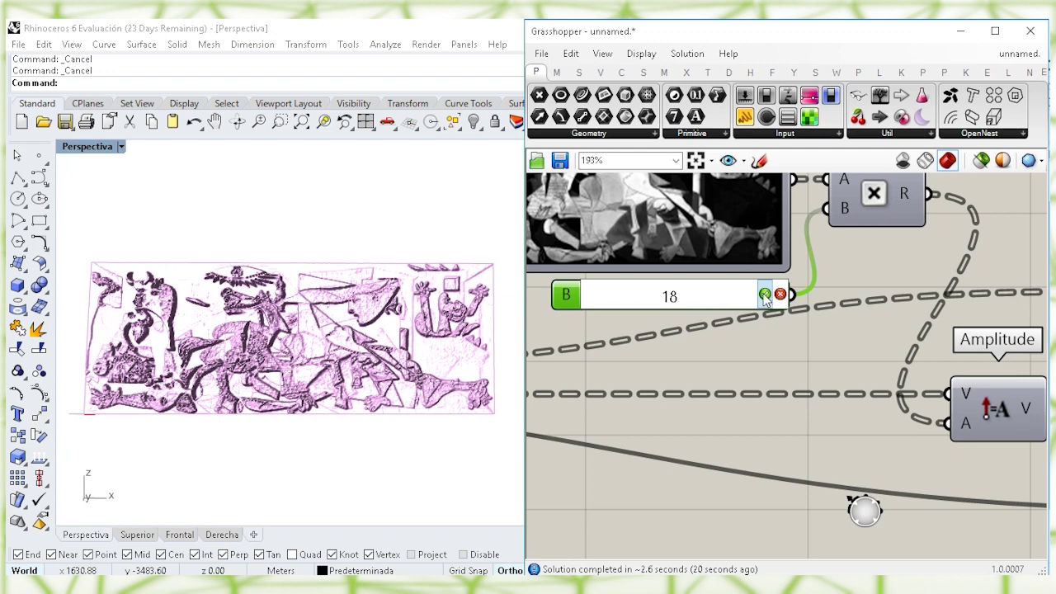
pyautogui.click(765, 294)
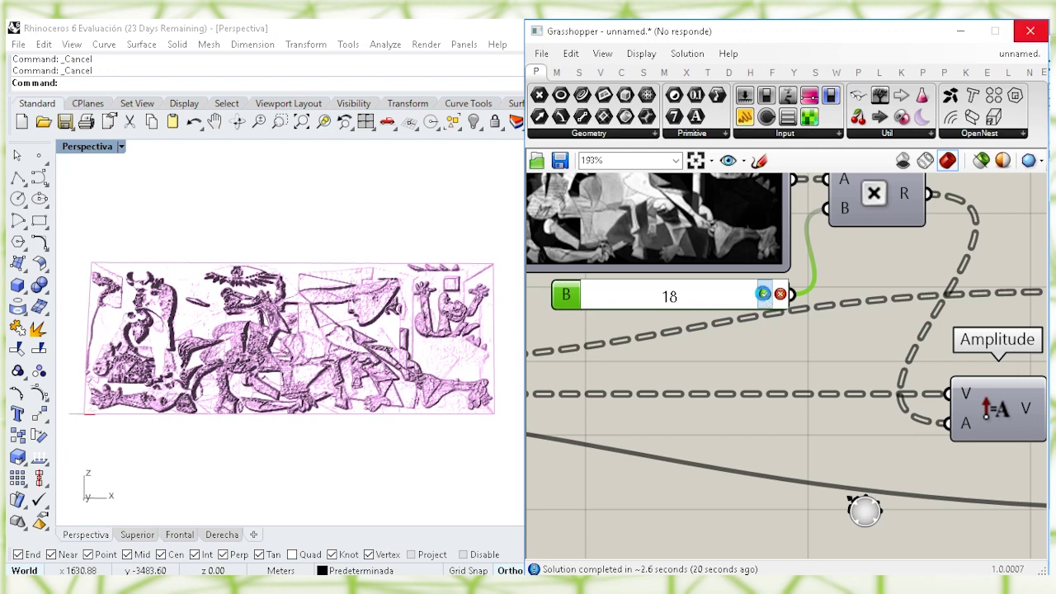
pyautogui.click(760, 369)
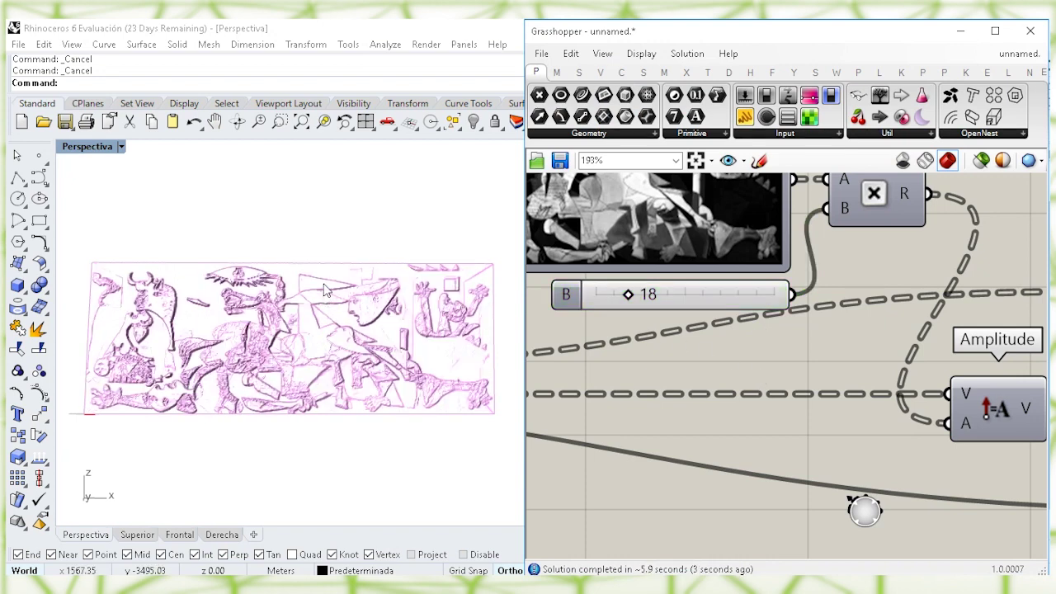
pyautogui.scroll(5, 318, 287)
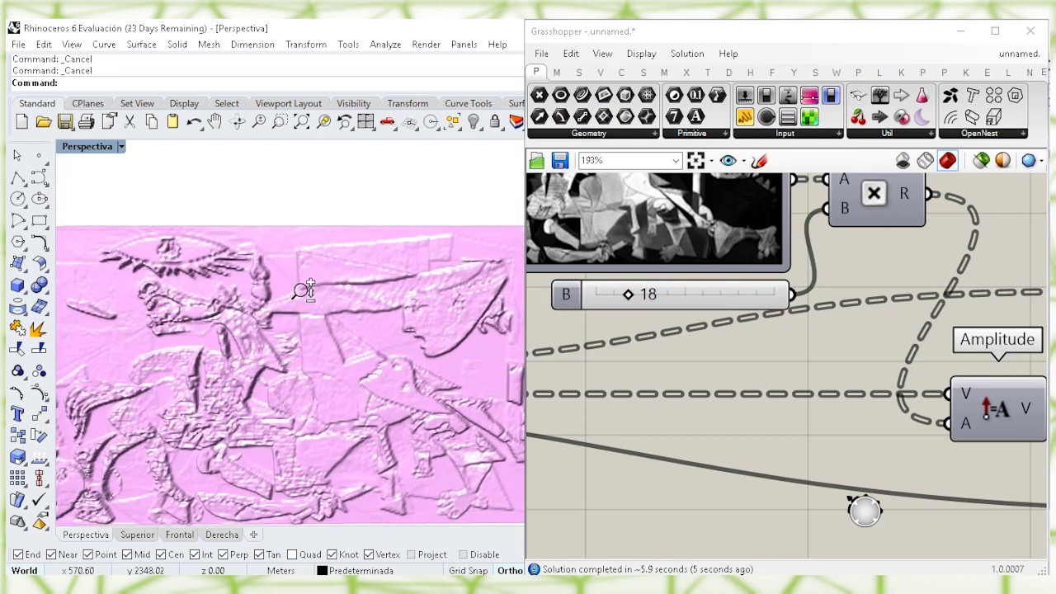
pyautogui.moveTo(296, 296); pyautogui.dragTo(308, 279, button='right')
pyautogui.scroll(-5, 305, 290)
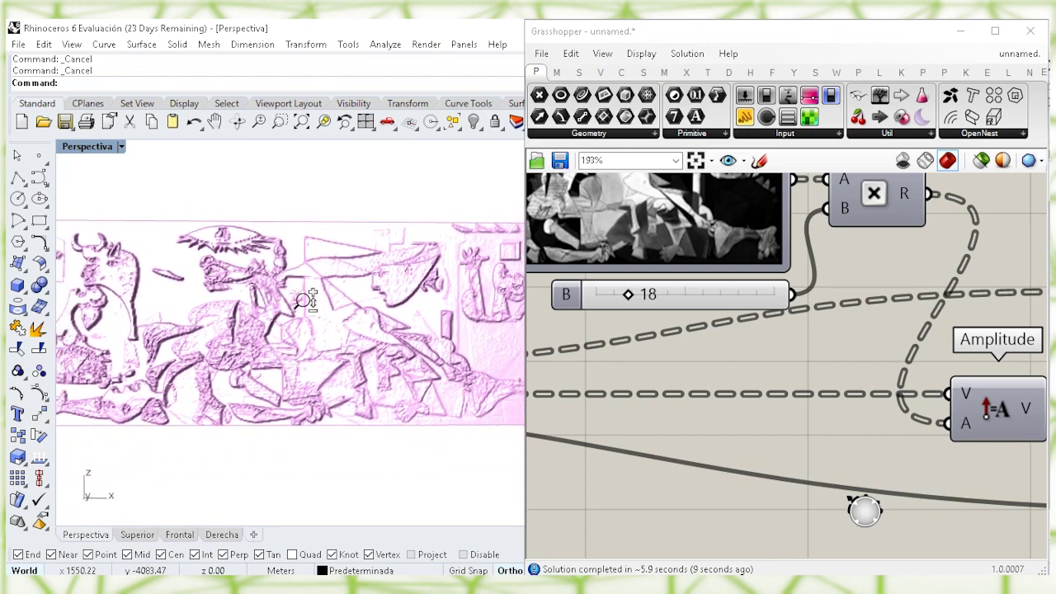
# Set the Multiplication component's B slider to 50 and check the relief in the Rhino viewport
pyautogui.click(693, 295)
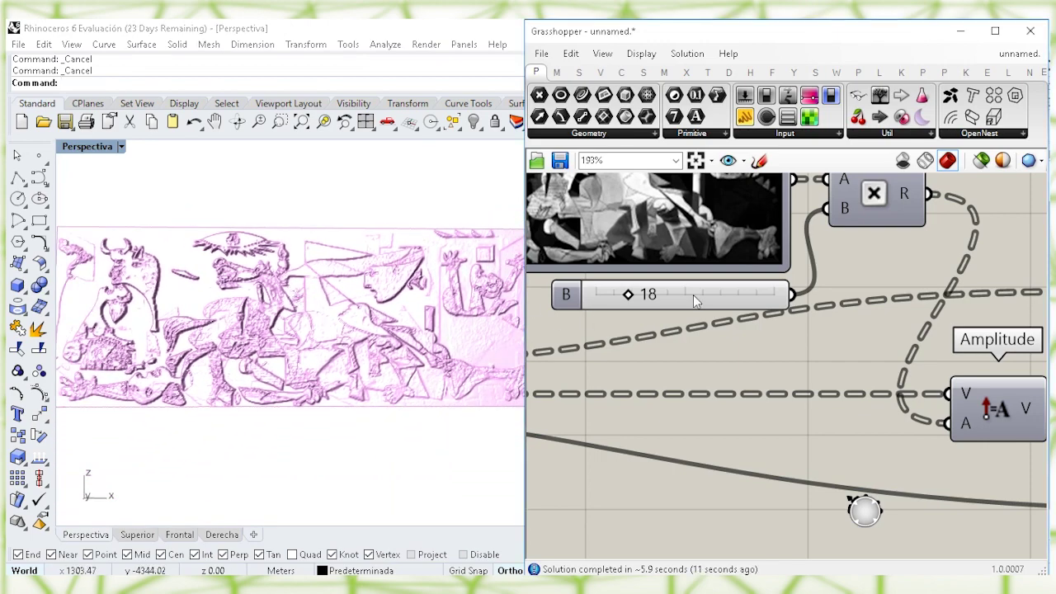
pyautogui.doubleClick(661, 294)
pyautogui.write('50')
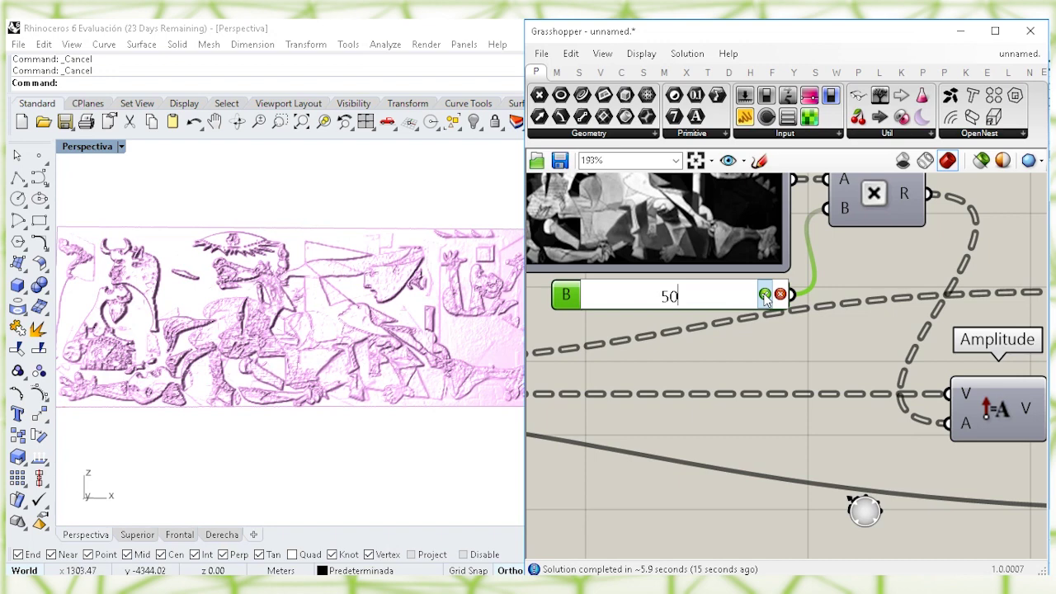
pyautogui.click(765, 295)
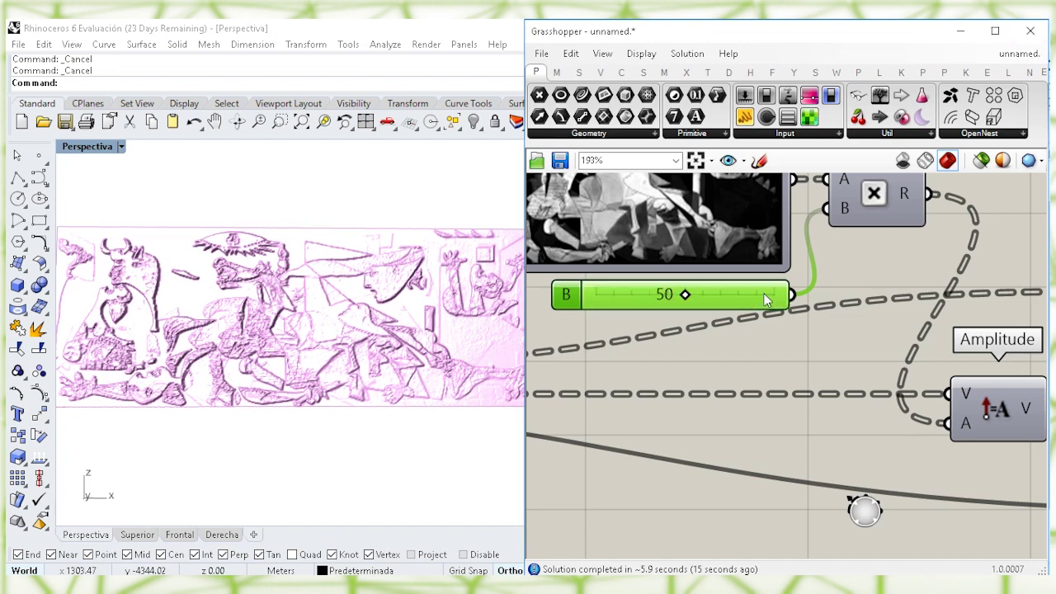
pyautogui.click(608, 439)
pyautogui.scroll(-2, 391, 351)
pyautogui.moveTo(391, 351); pyautogui.dragTo(391, 351, button='right')
pyautogui.scroll(-1, 768, 365)
# Bake the Surface From Points result into Rhino on layer Capa 01
pyautogui.moveTo(801, 368); pyautogui.dragTo(602, 361, button='right')
pyautogui.moveTo(930, 319); pyautogui.dragTo(816, 288, button='right')
pyautogui.click(878, 375)
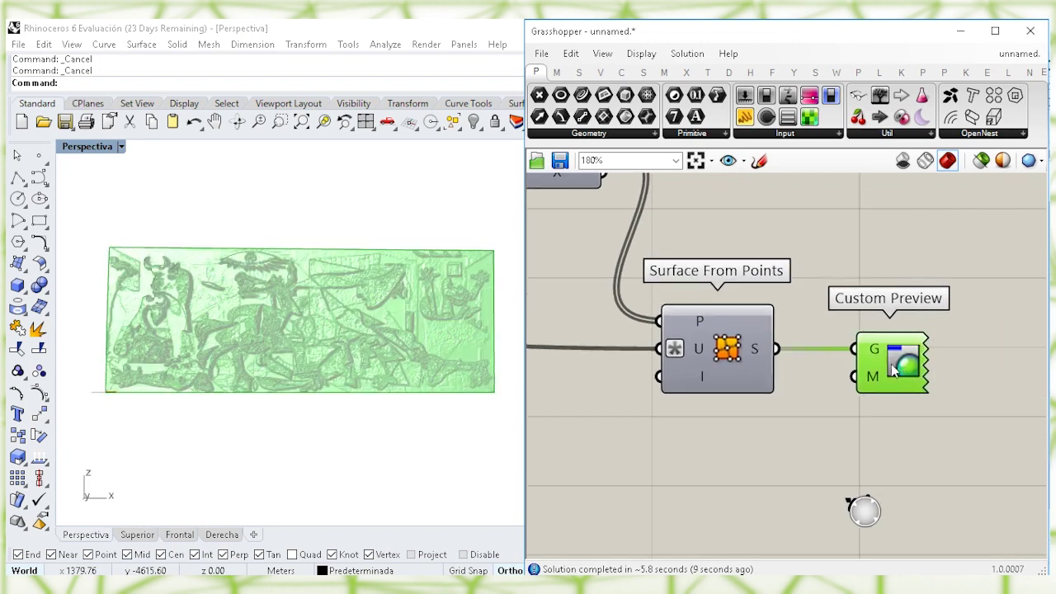
pyautogui.click(733, 349)
pyautogui.rightClick(734, 345)
pyautogui.click(772, 407)
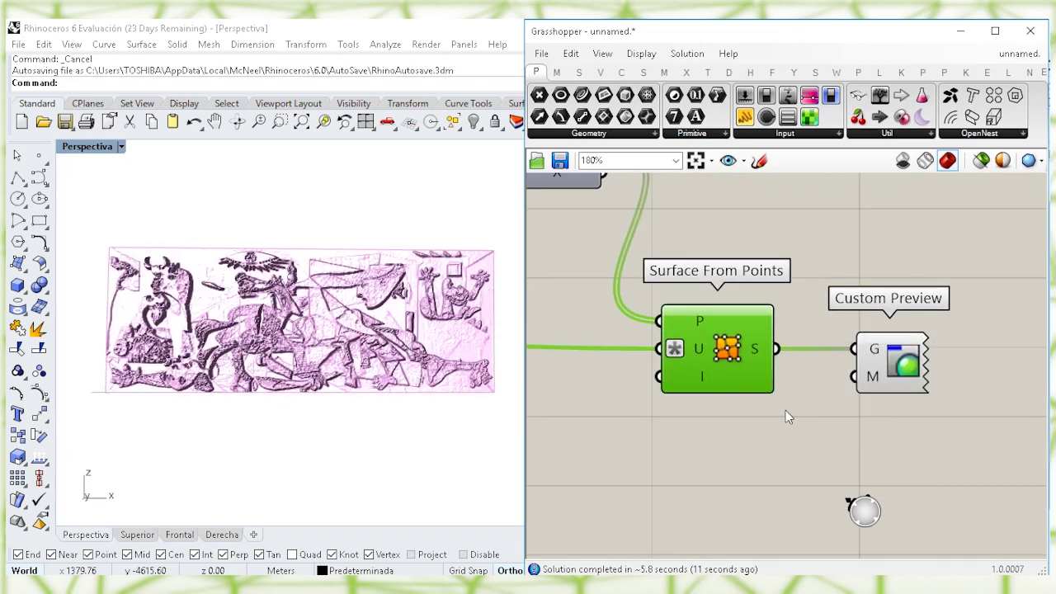
pyautogui.click(789, 189)
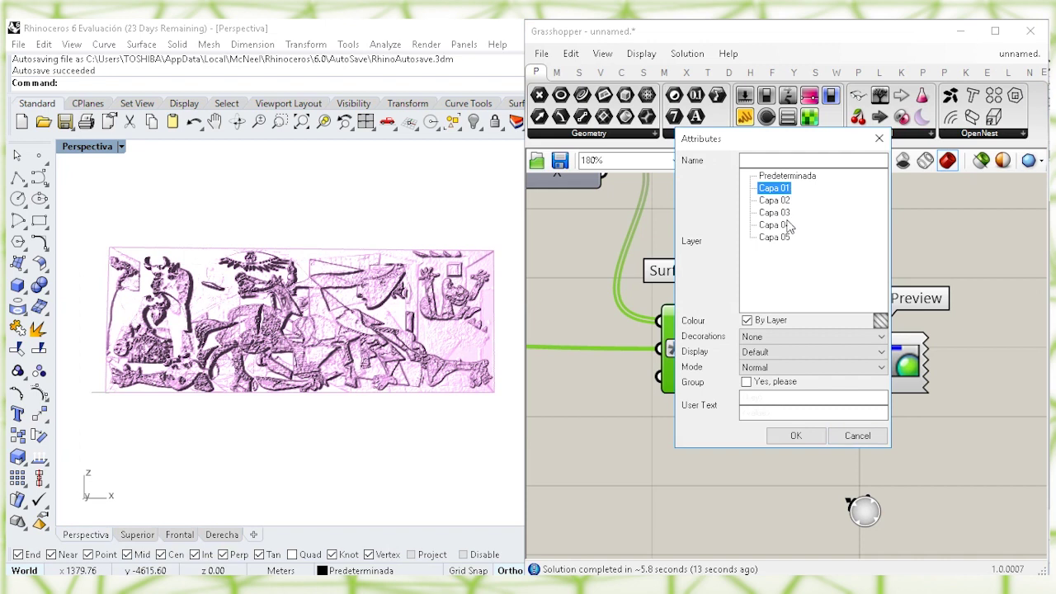
pyautogui.click(796, 434)
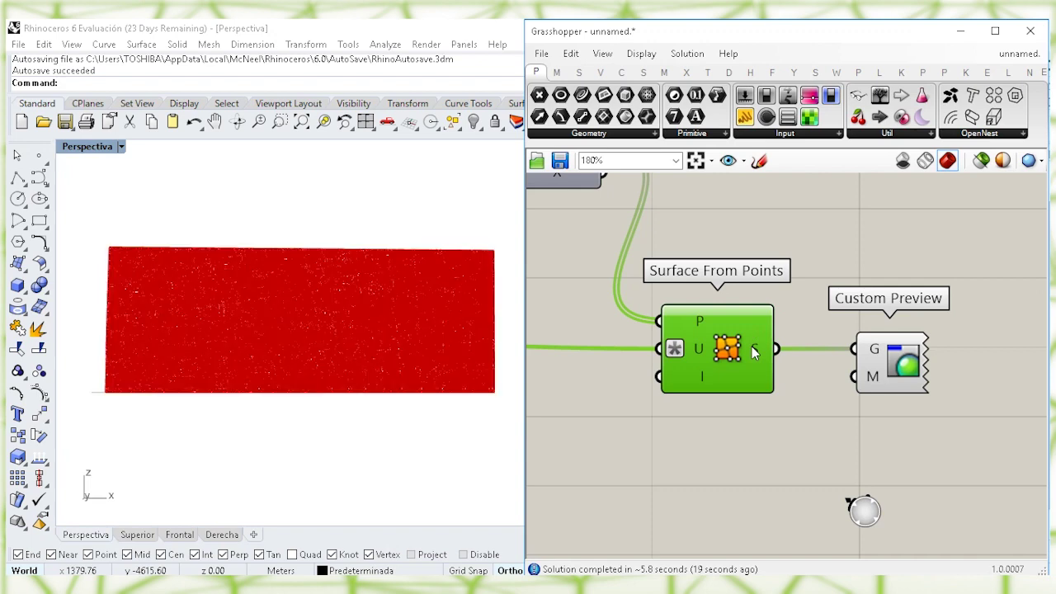
pyautogui.moveTo(753, 353)
pyautogui.click(157, 193)
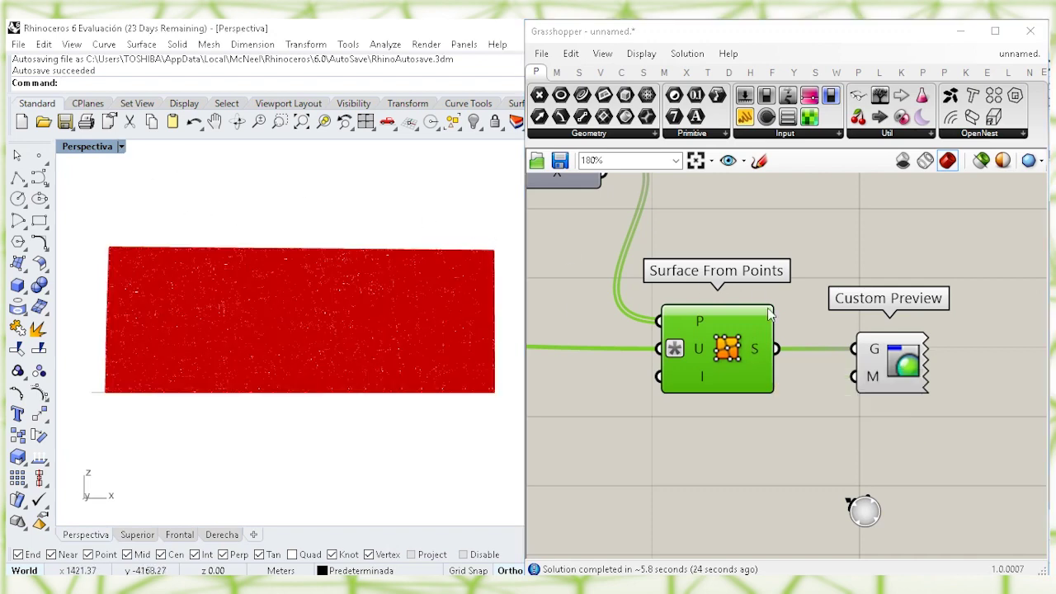
# Turn off the Custom Preview component's preview and disconnect it from the Surface From Points output
pyautogui.click(905, 371)
pyautogui.rightClick(885, 263)
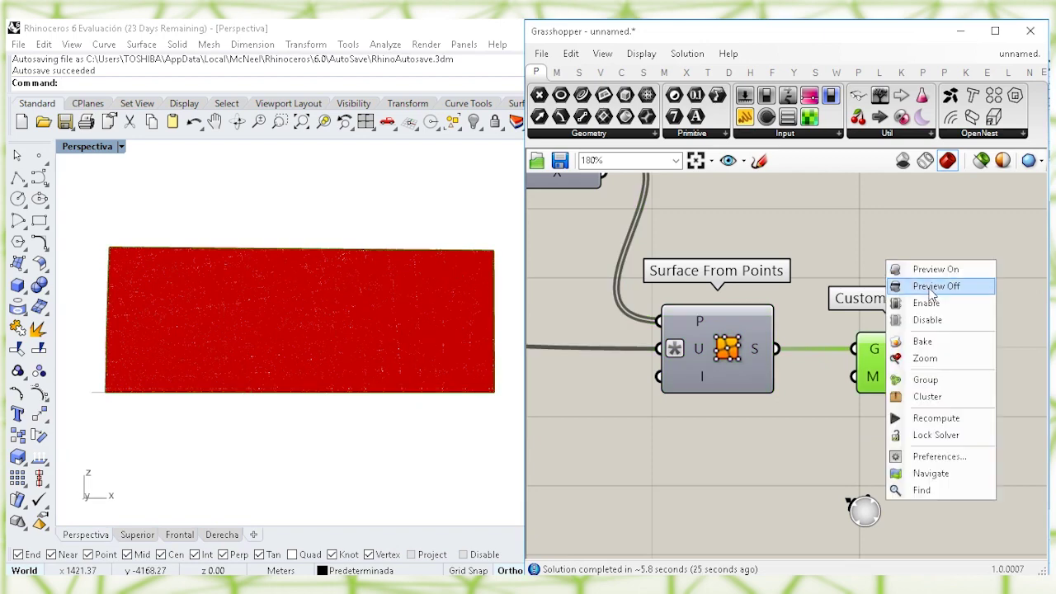
pyautogui.click(933, 287)
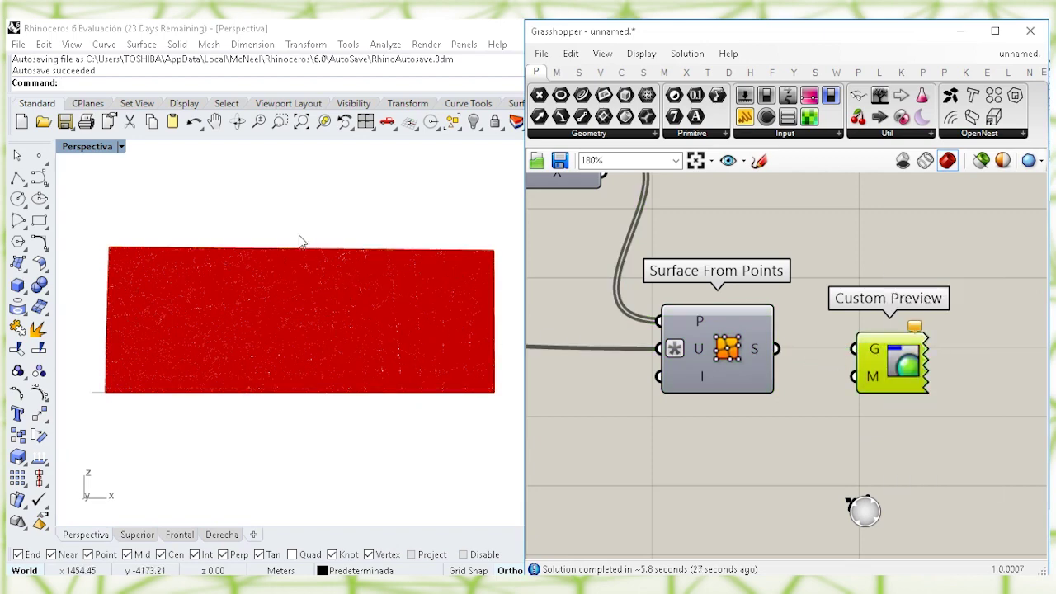
# Set the Perspectiva viewport to Shaded display mode and minimize the Grasshopper window
pyautogui.click(121, 146)
pyautogui.click(168, 107)
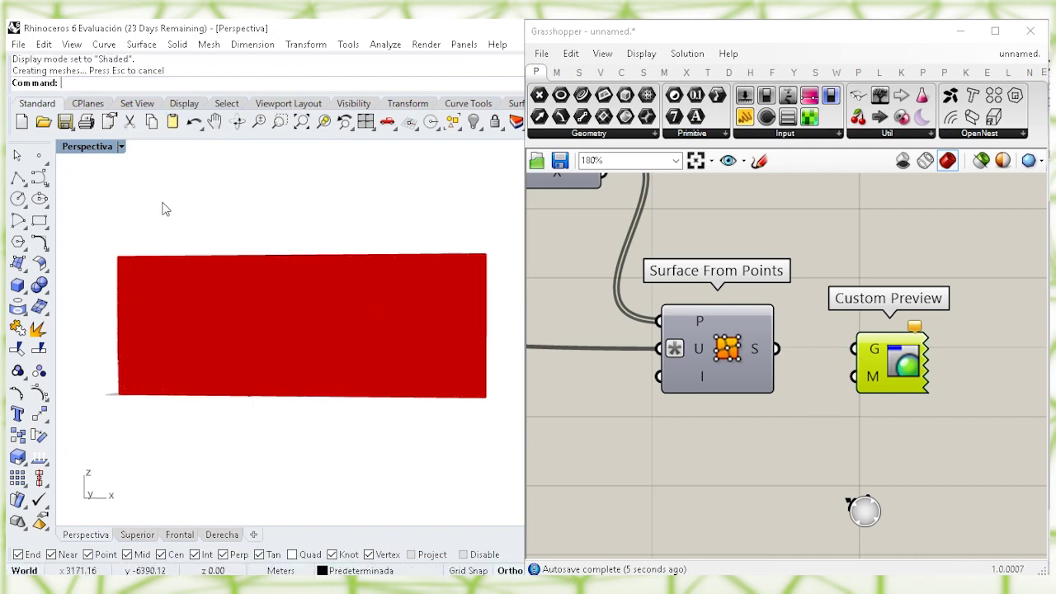
pyautogui.click(960, 30)
pyautogui.keyDown('shift'); pyautogui.moveTo(444, 228); pyautogui.dragTo(627, 253, button='right'); pyautogui.keyUp('shift')
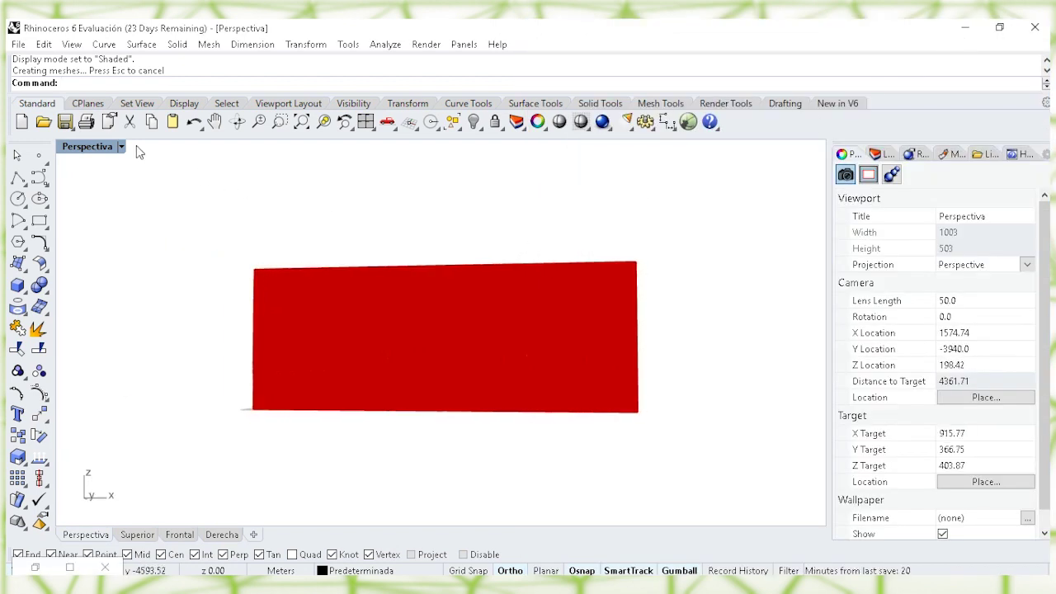
# Set the Perspectiva viewport to Rendered display mode and inspect the baked relief surface
pyautogui.click(121, 146)
pyautogui.click(155, 123)
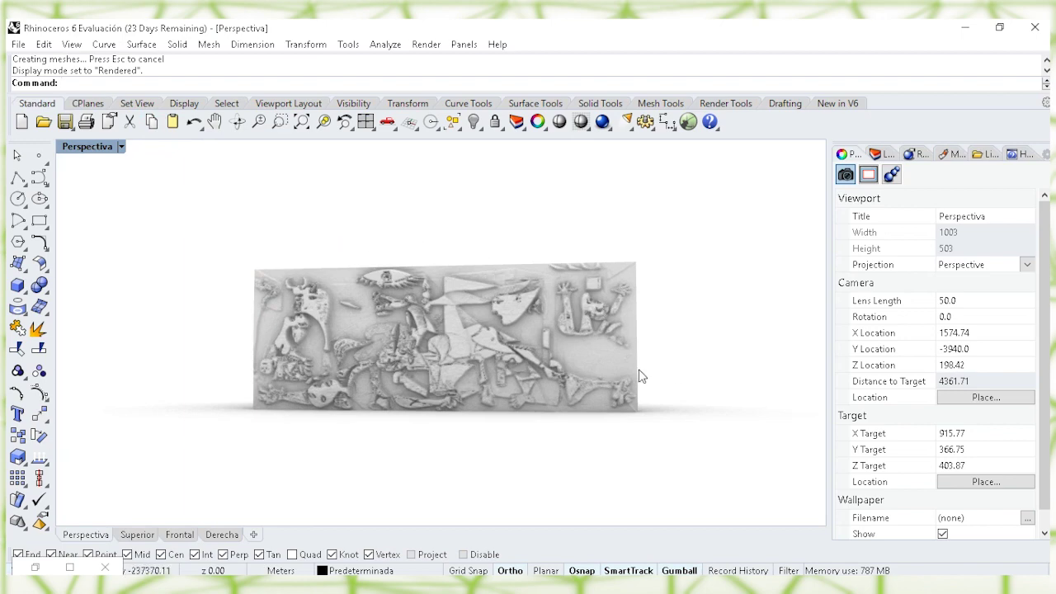
pyautogui.scroll(5, 681, 334)
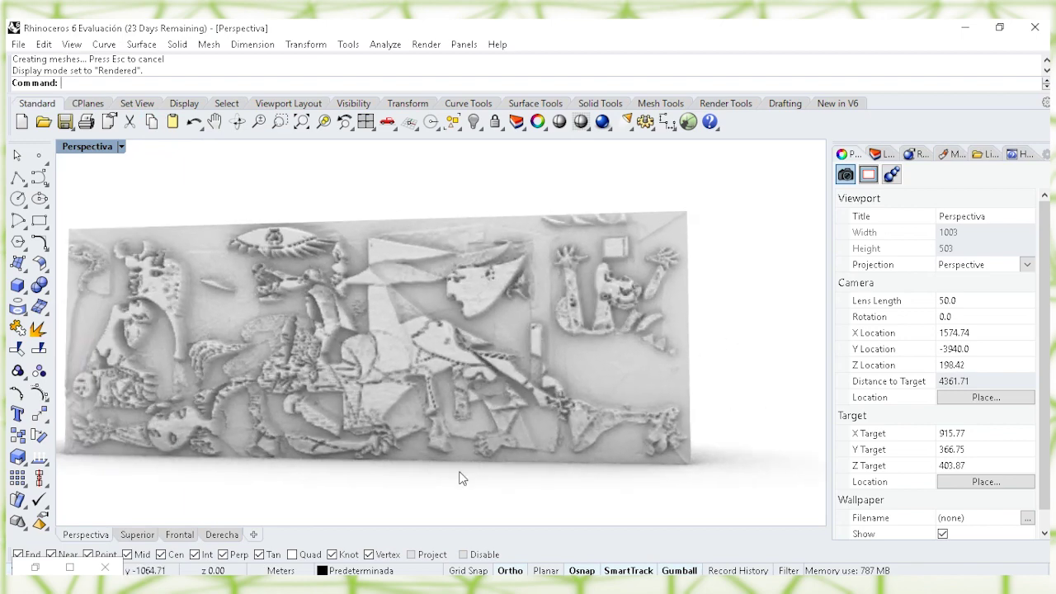
pyautogui.scroll(-2, 459, 472)
pyautogui.moveTo(391, 473); pyautogui.dragTo(398, 470, button='right')
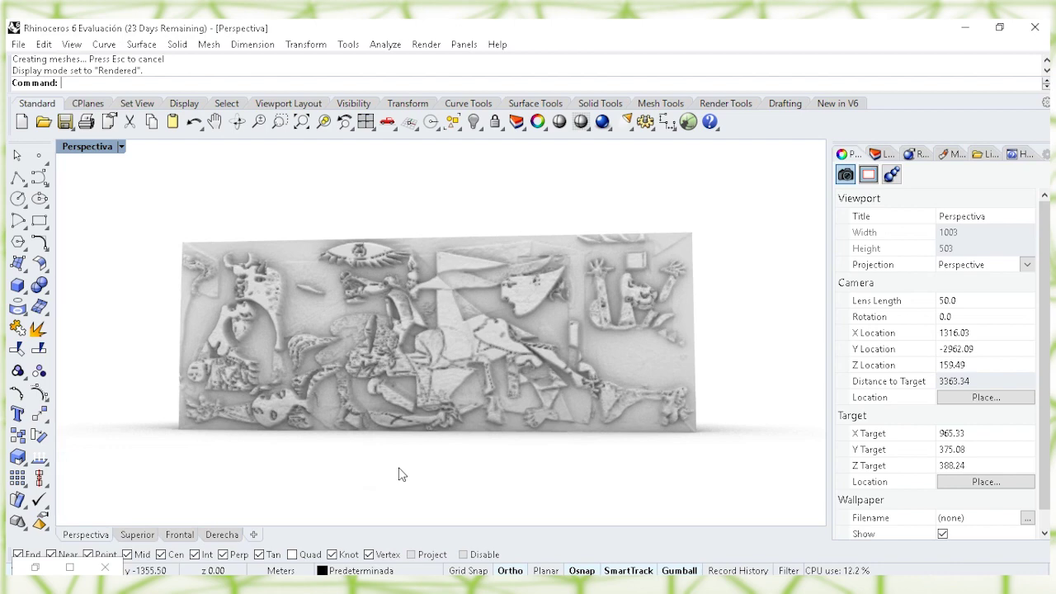